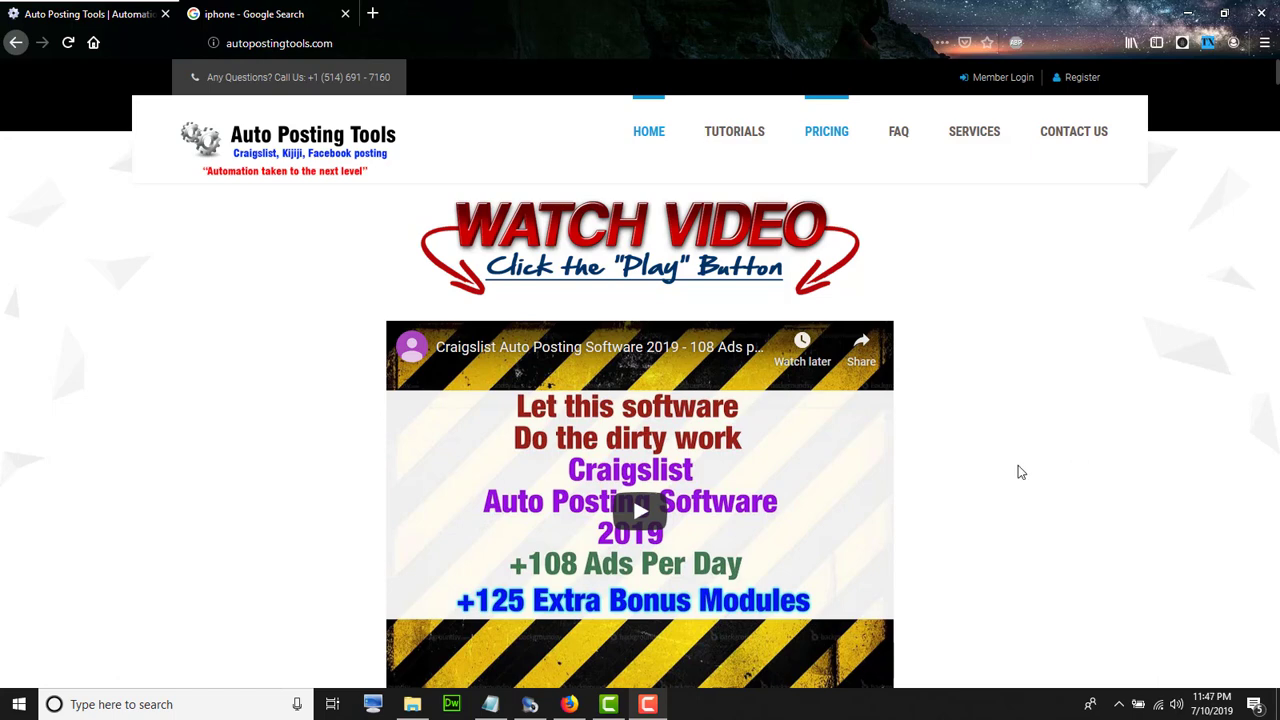
# Step: Switch to Autopostingtools and open the Letgo Poster module for posting ads
pyautogui.click(530, 704)
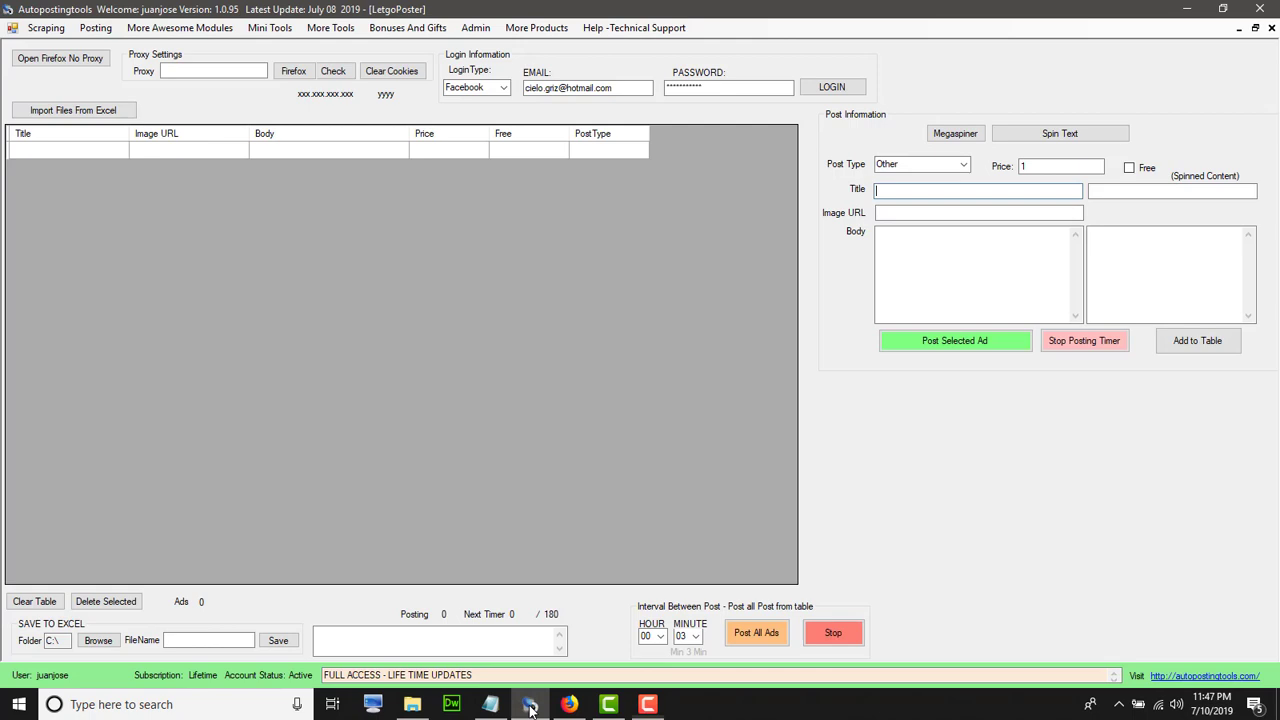
pyautogui.click(48, 29)
pyautogui.moveTo(96, 28)
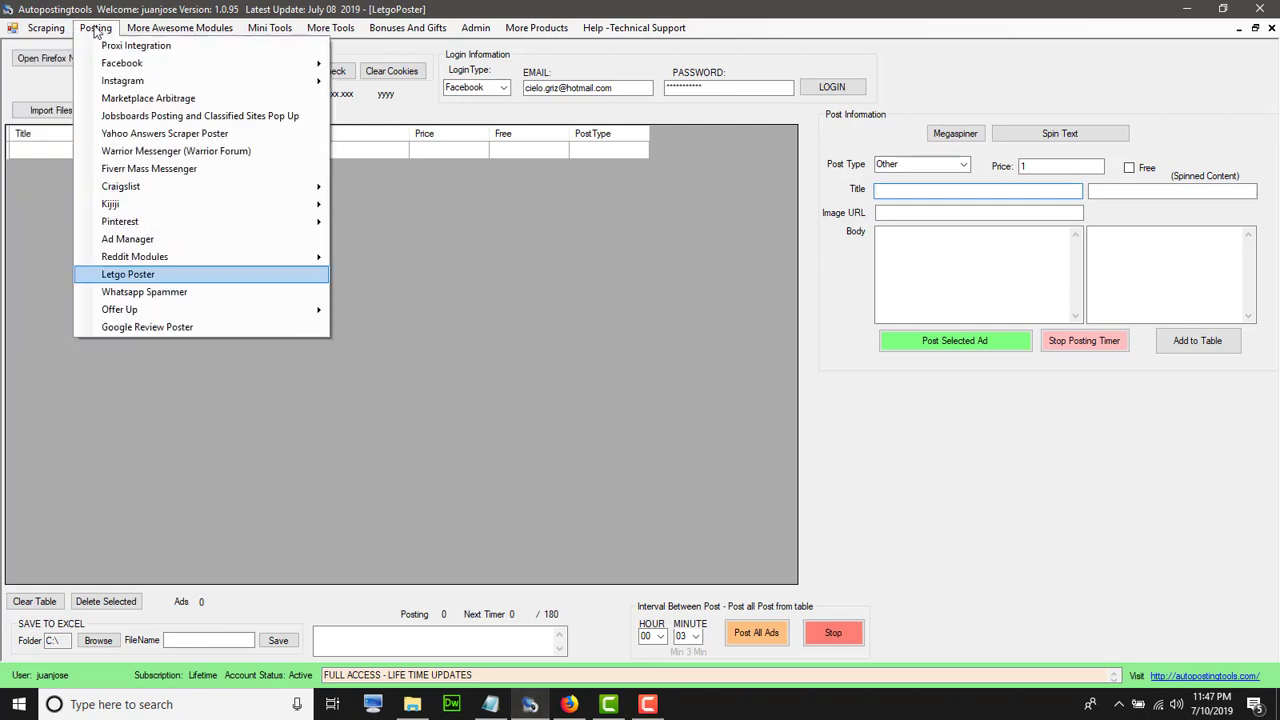
pyautogui.click(200, 274)
pyautogui.click(269, 28)
pyautogui.moveTo(333, 29)
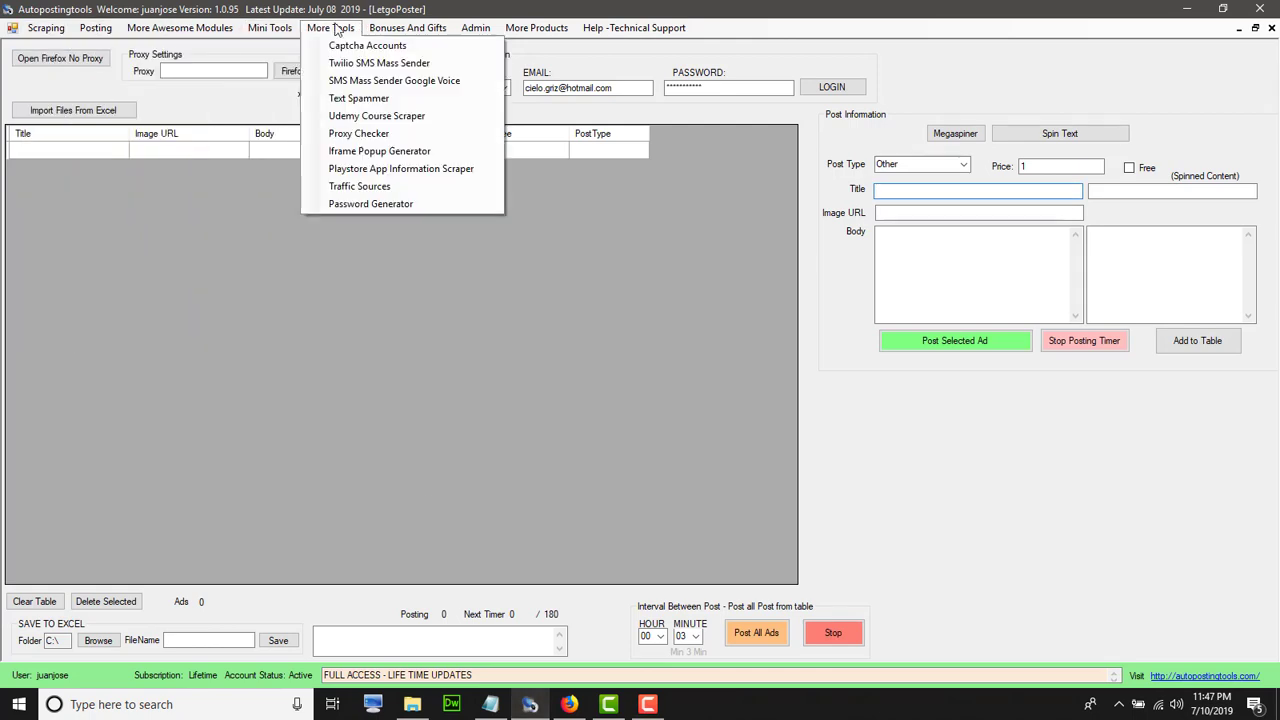
pyautogui.moveTo(107, 31)
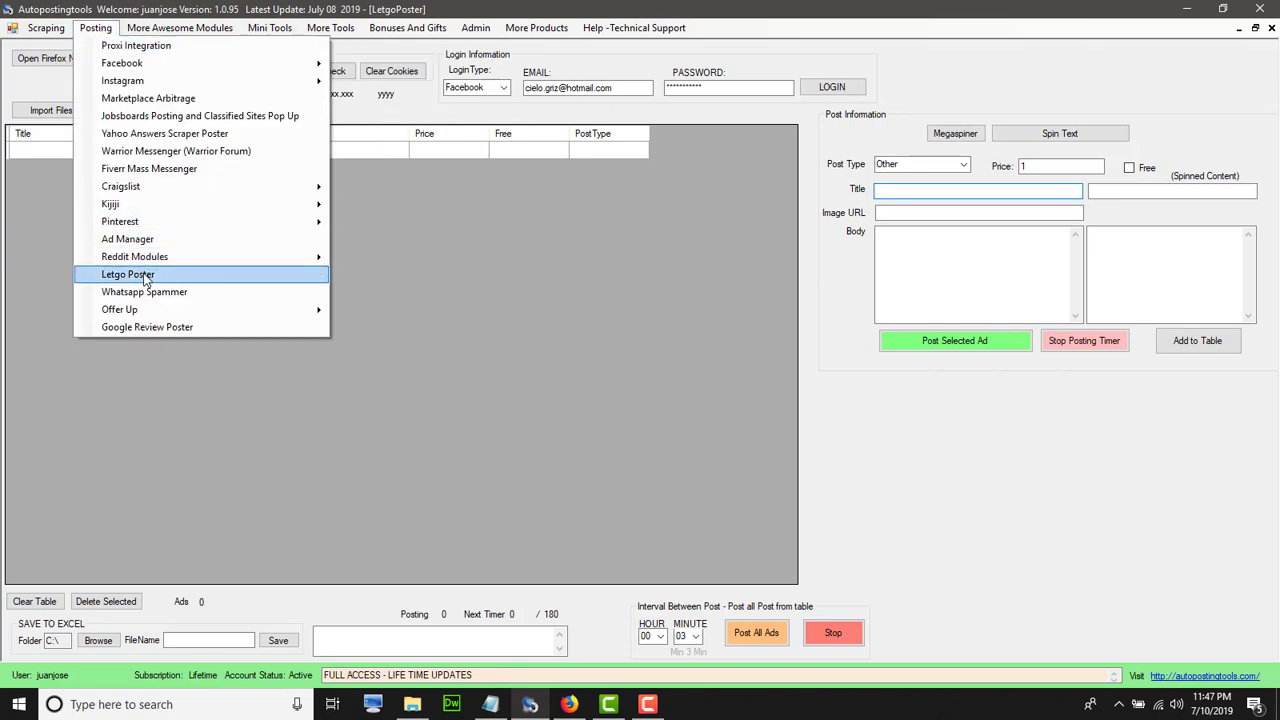
pyautogui.click(376, 289)
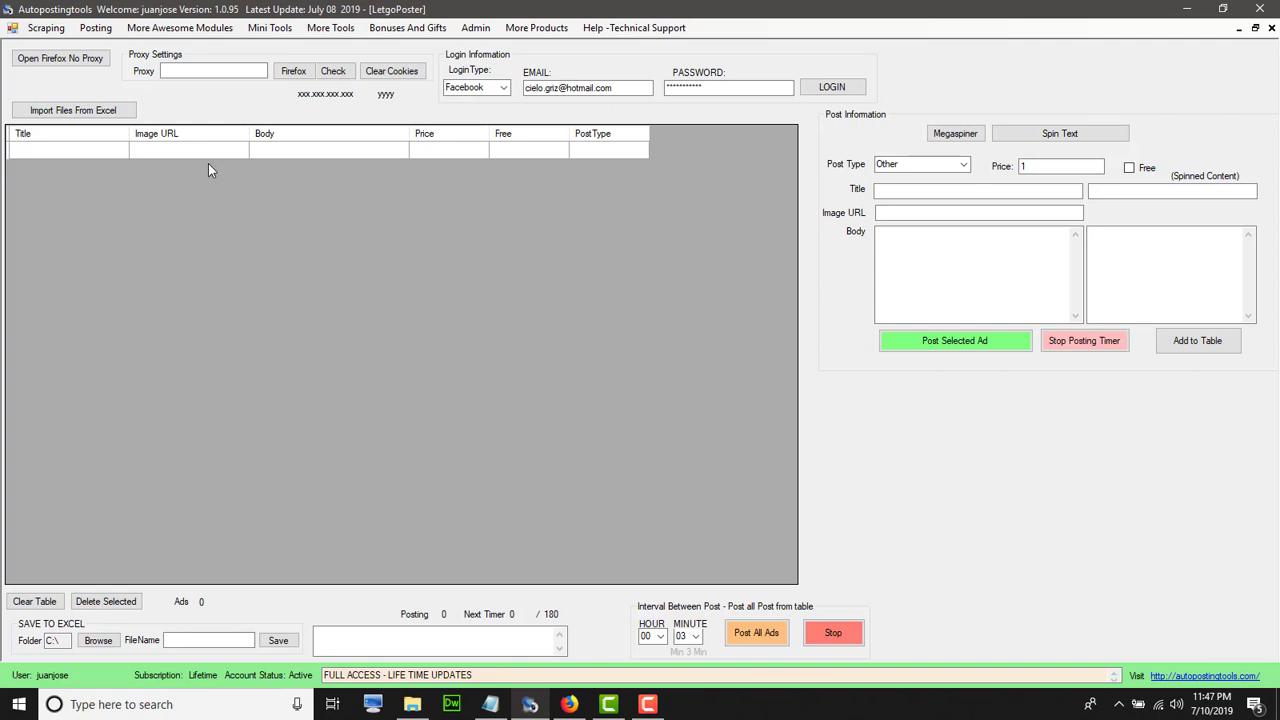
# Step: Open a Firefox session without a proxy and return to the Letgo Poster form
pyautogui.click(85, 64)
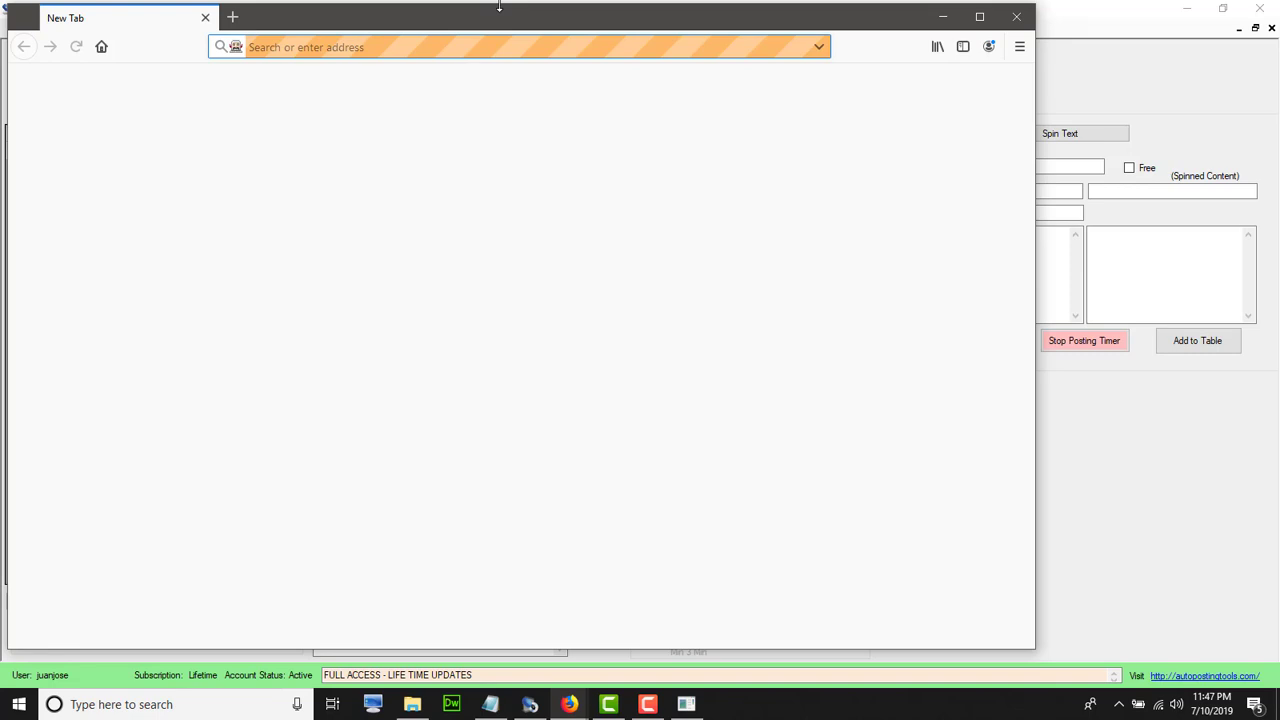
pyautogui.moveTo(499, 2); pyautogui.dragTo(500, 97)
pyautogui.click(515, 60)
# Step: Log in to Letgo with the Facebook login type and check the account in the Letgo browser window
pyautogui.click(503, 87)
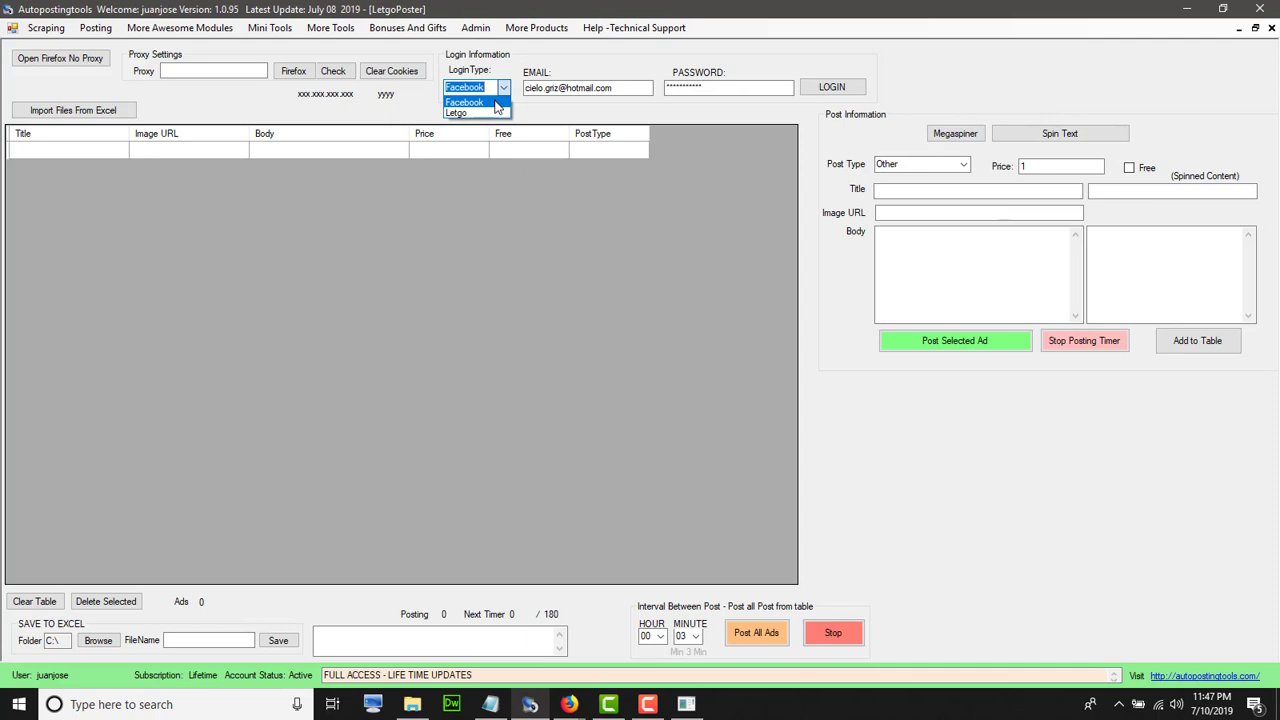
pyautogui.click(495, 103)
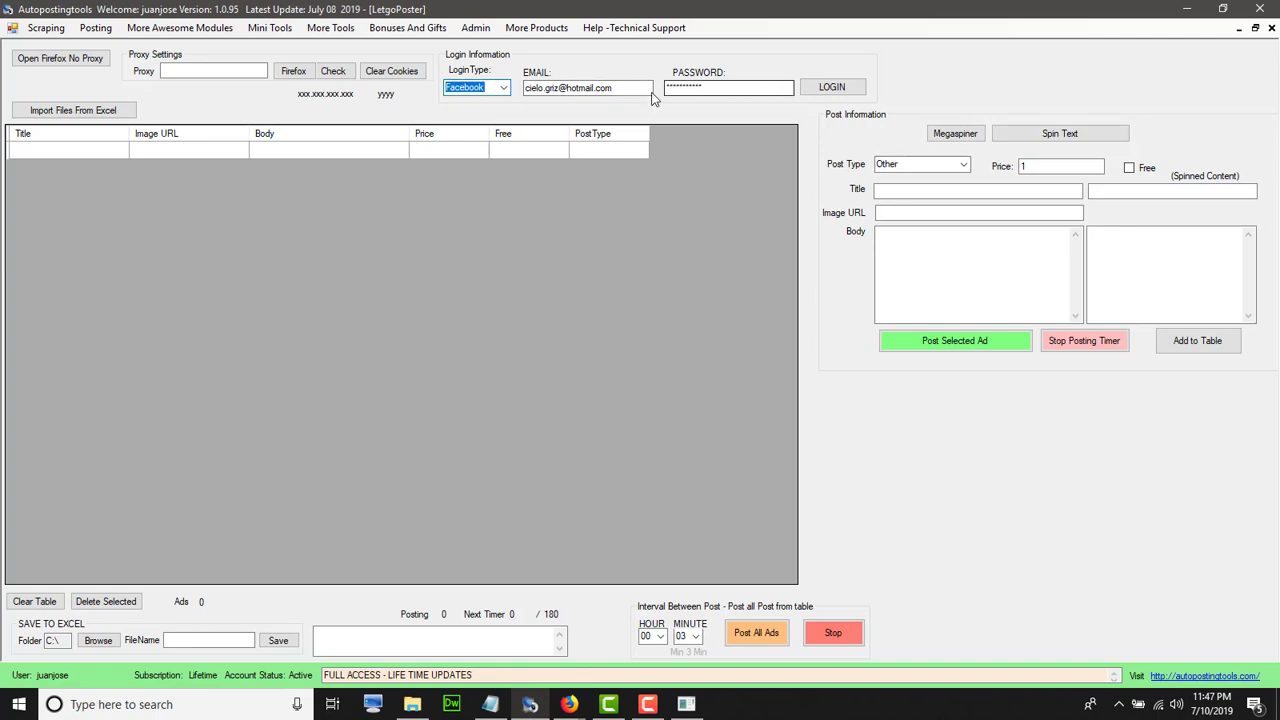
pyautogui.click(832, 87)
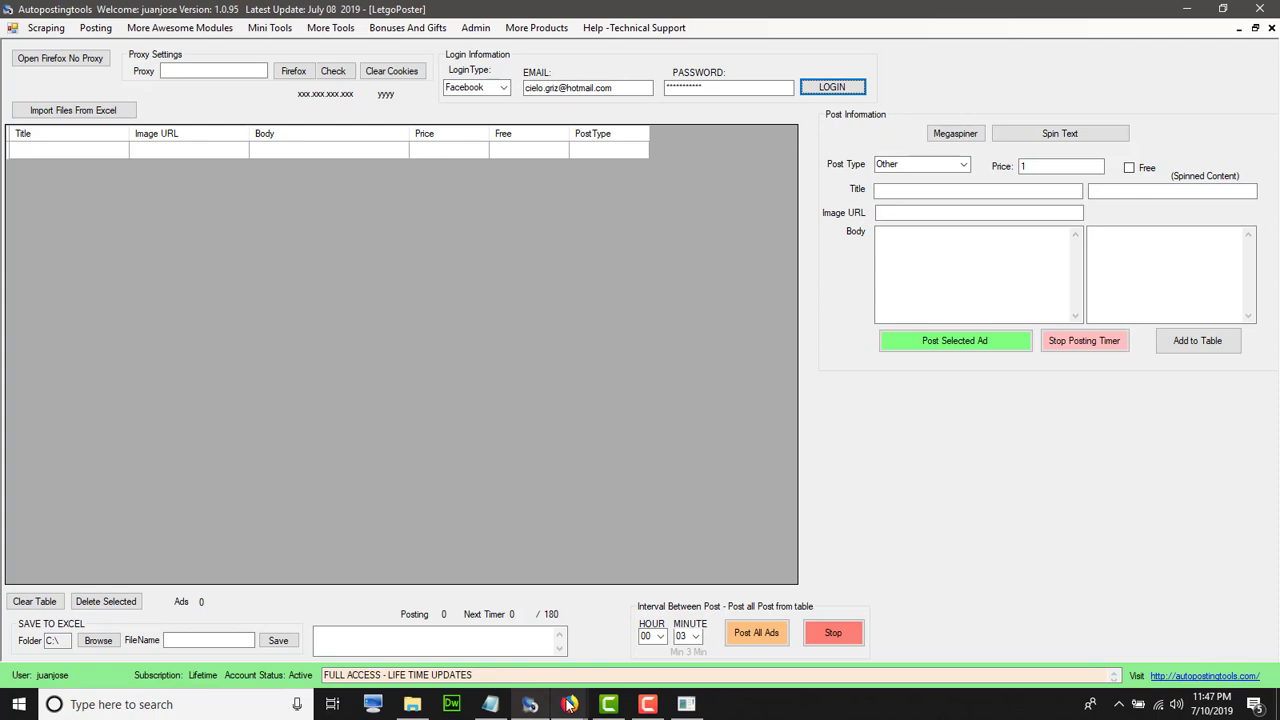
pyautogui.moveTo(569, 704)
pyautogui.click(646, 625)
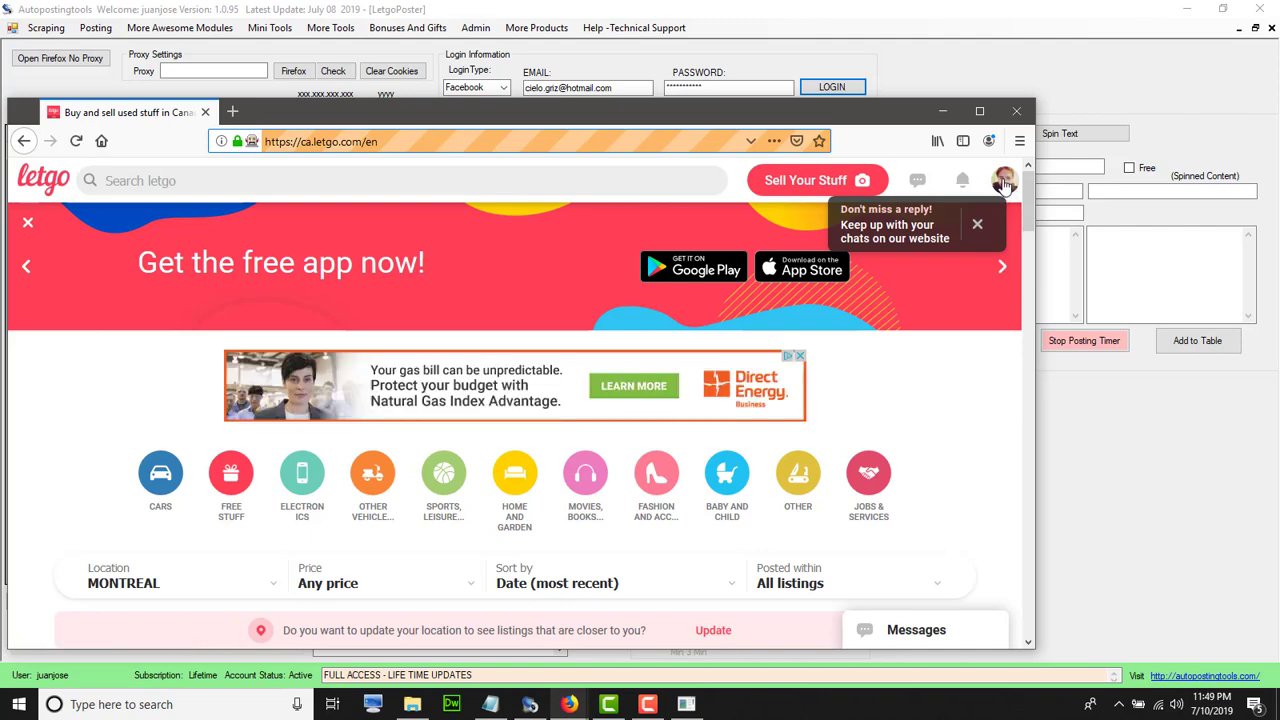
pyautogui.click(1004, 182)
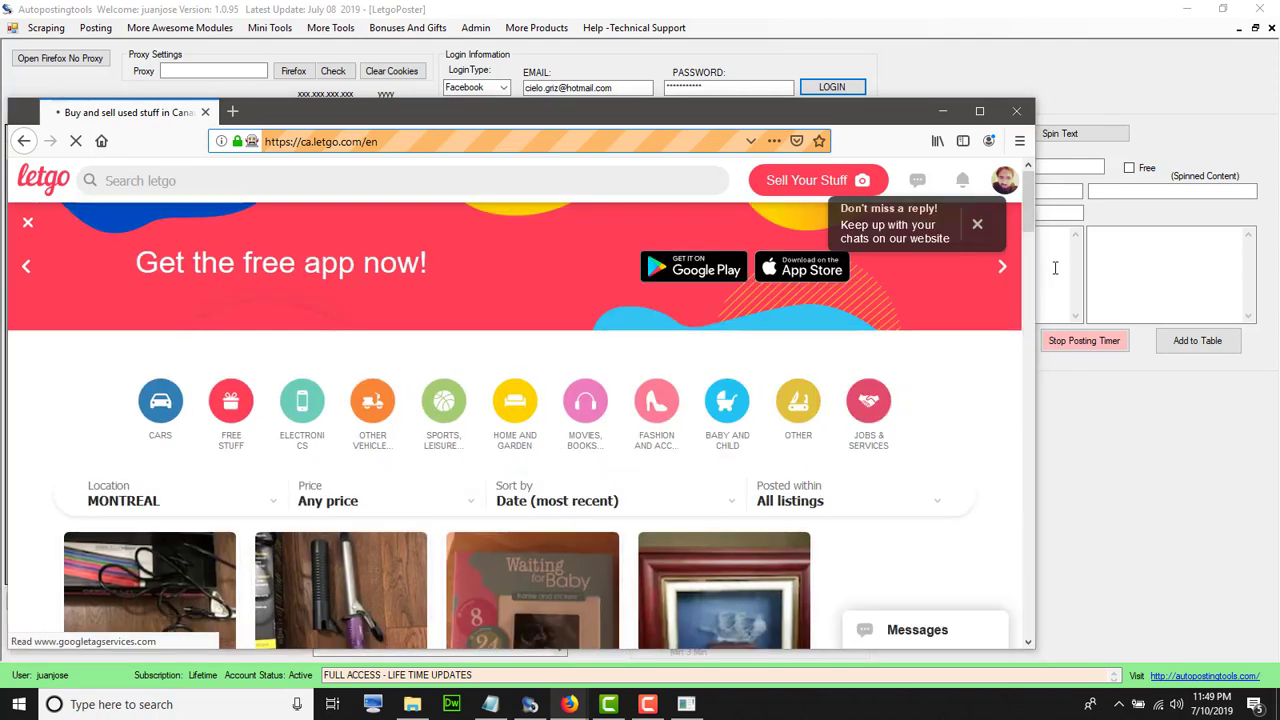
pyautogui.click(1054, 267)
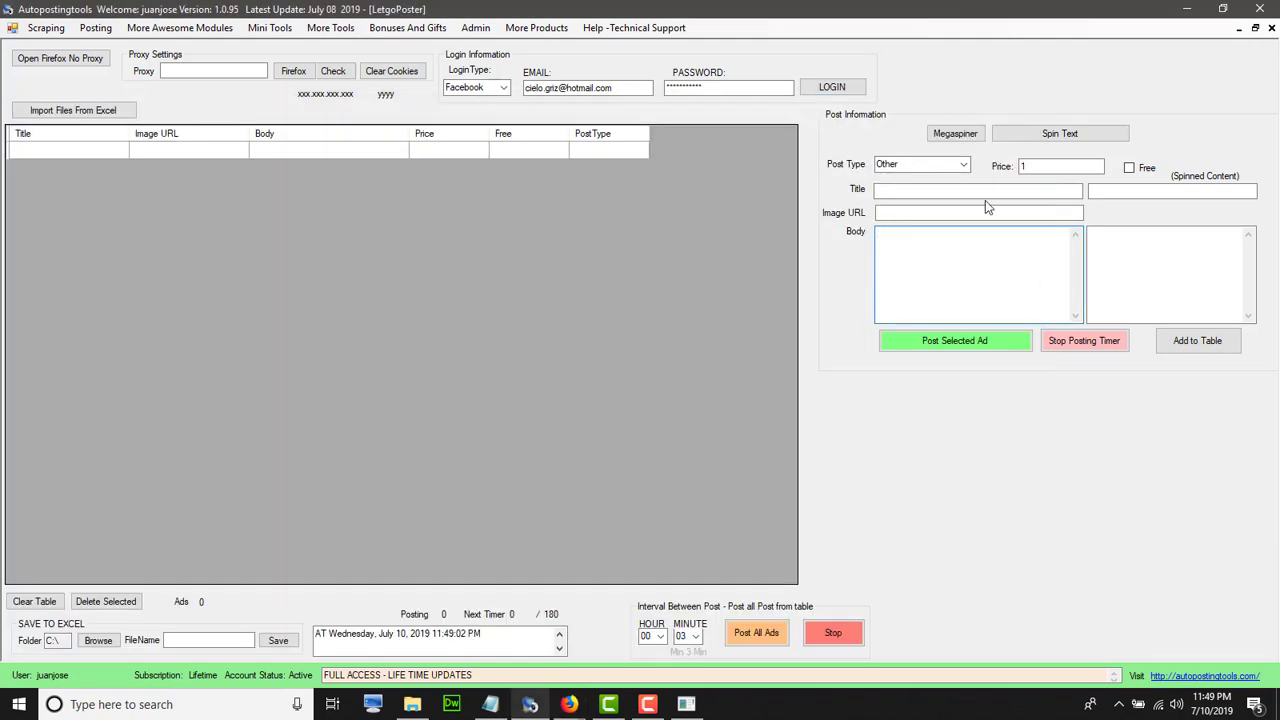
# Step: Set the post type to Other and enter "Iphone xs" as the ad title
pyautogui.click(964, 168)
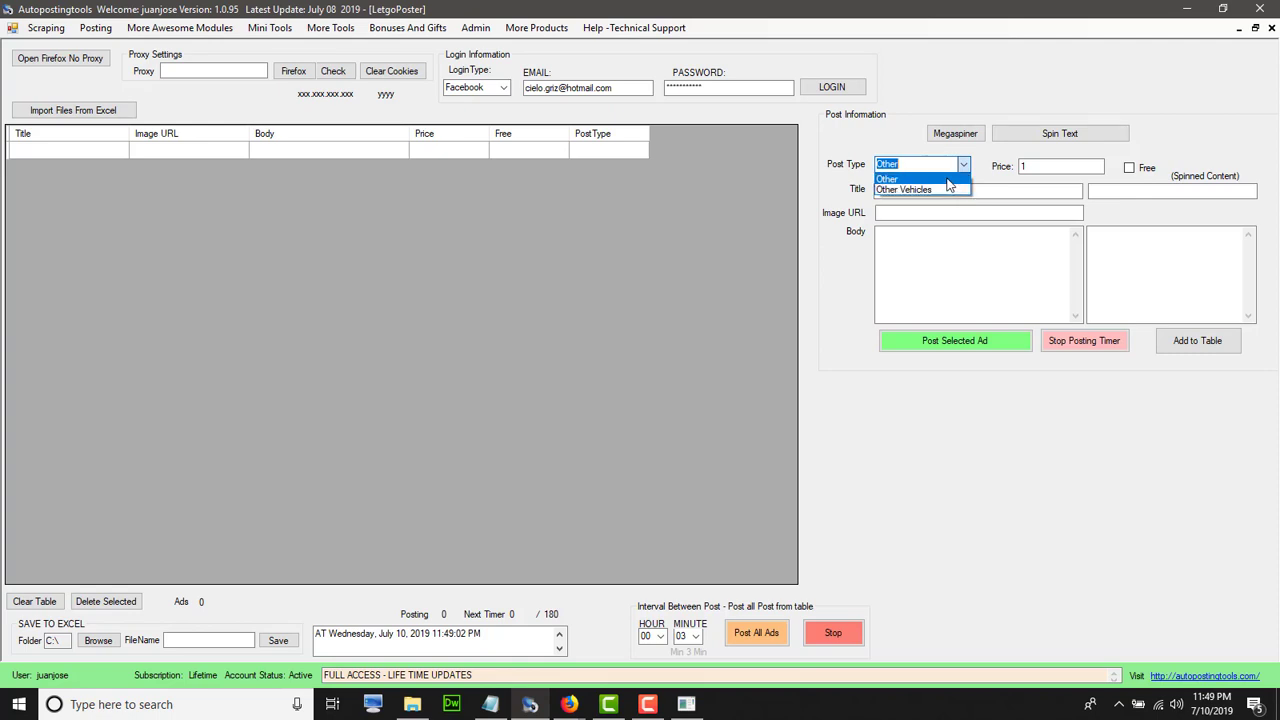
pyautogui.click(949, 181)
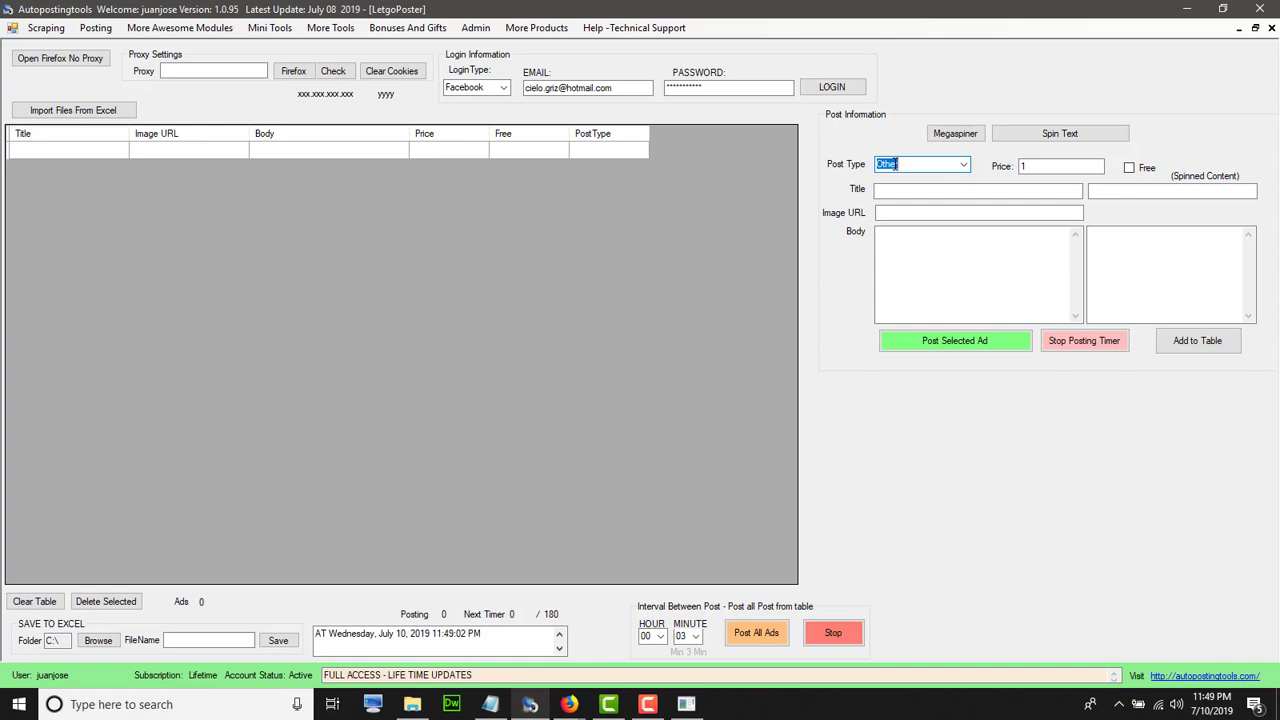
pyautogui.click(912, 190)
# Step: Copy the image address of the red-framed iPhone case from the Google iphone results and paste it as the ad's image URL
pyautogui.click(905, 212)
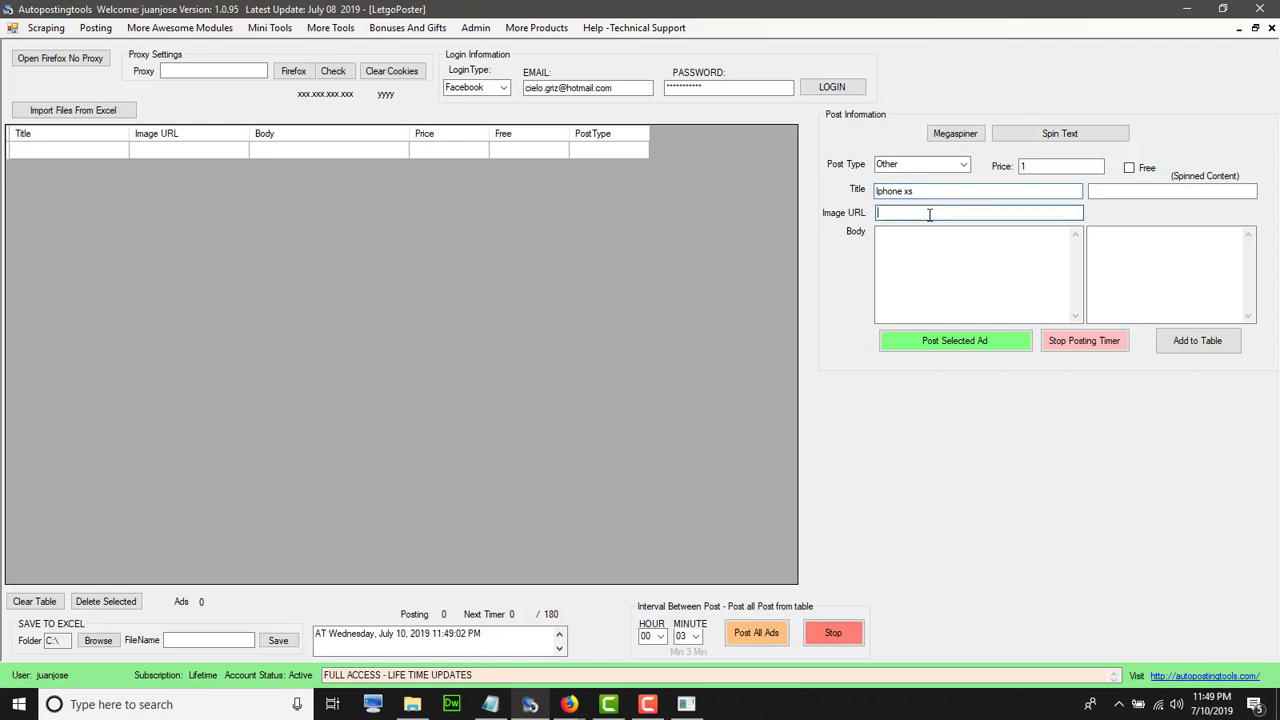
pyautogui.click(569, 704)
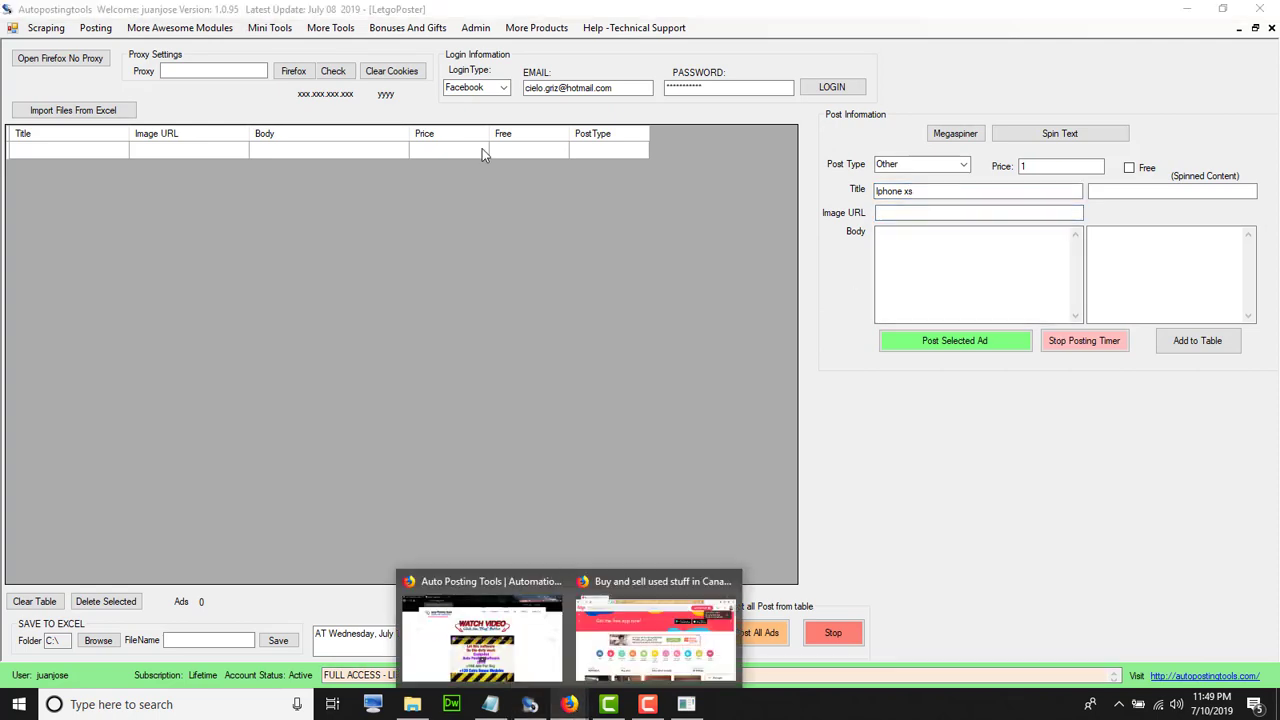
pyautogui.click(481, 635)
pyautogui.click(284, 12)
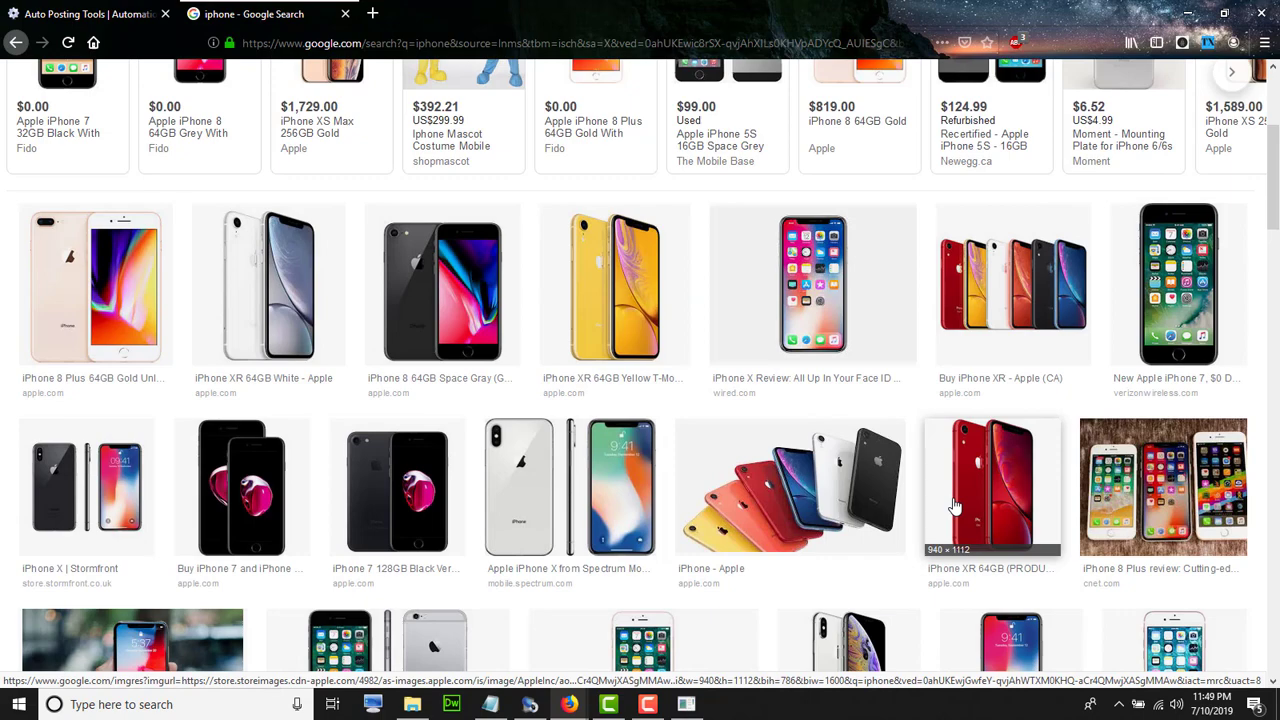
pyautogui.scroll(-3, 955, 507)
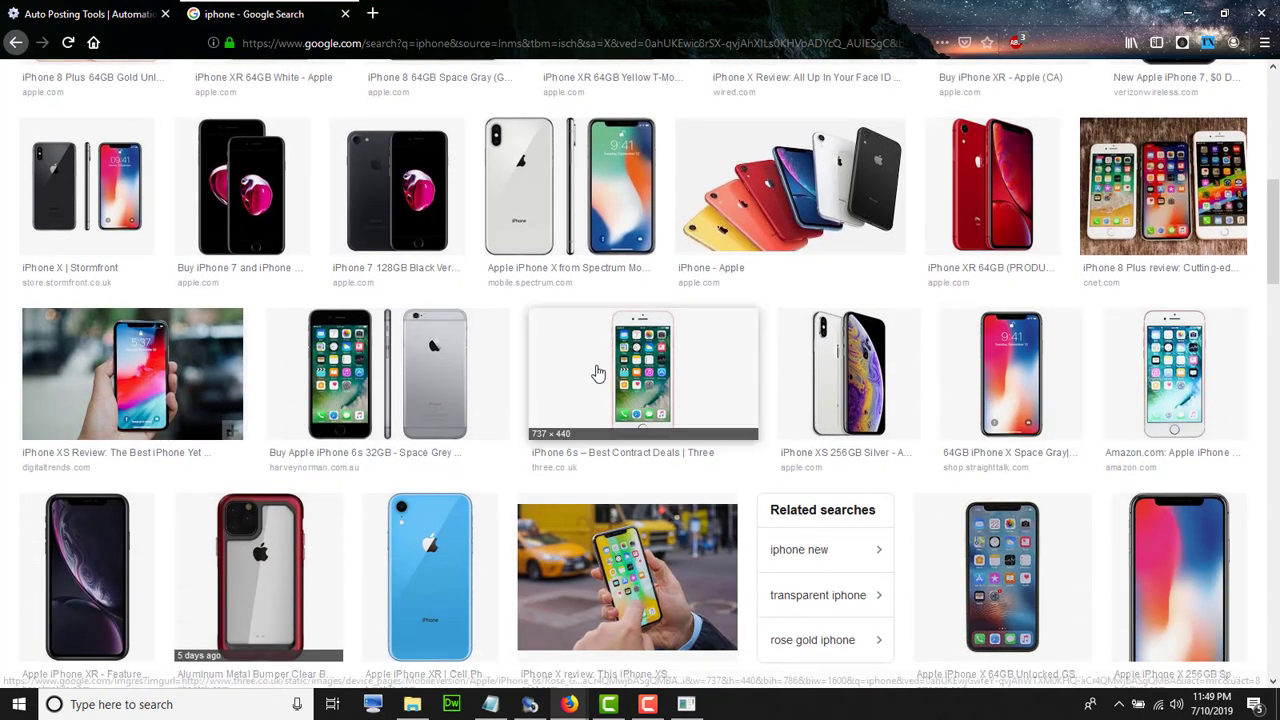
pyautogui.scroll(-3, 597, 373)
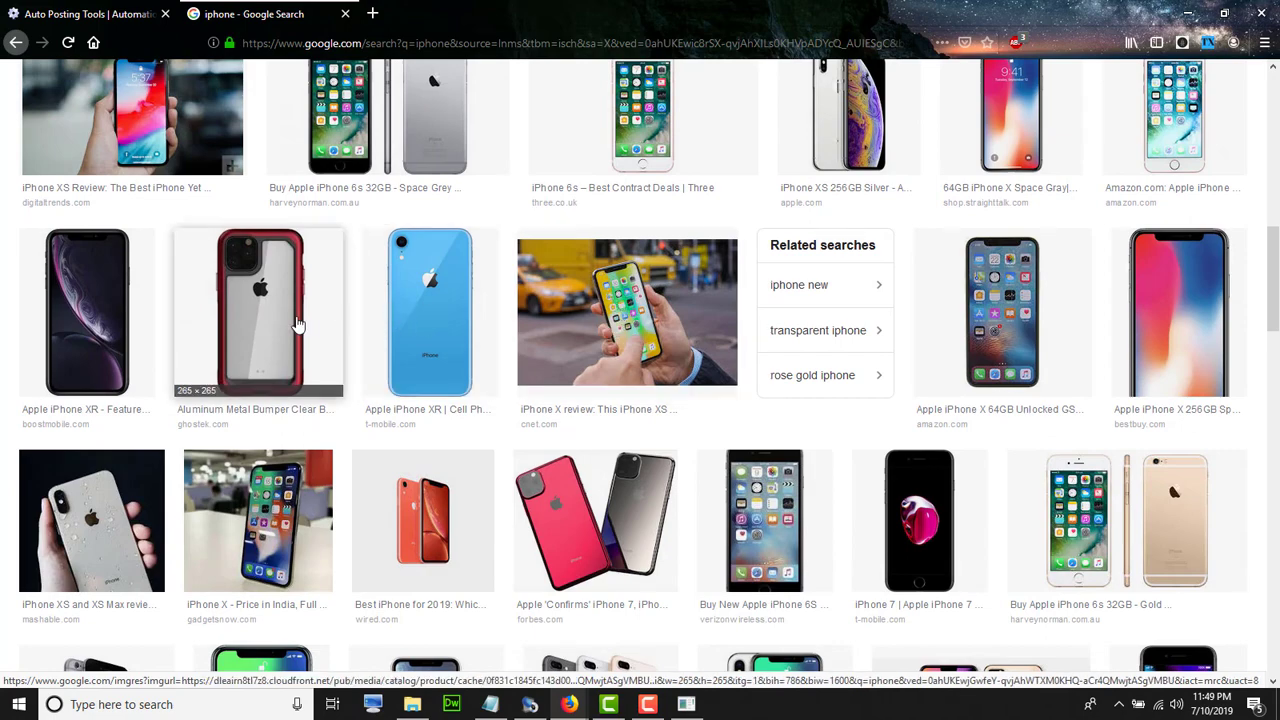
pyautogui.click(297, 325)
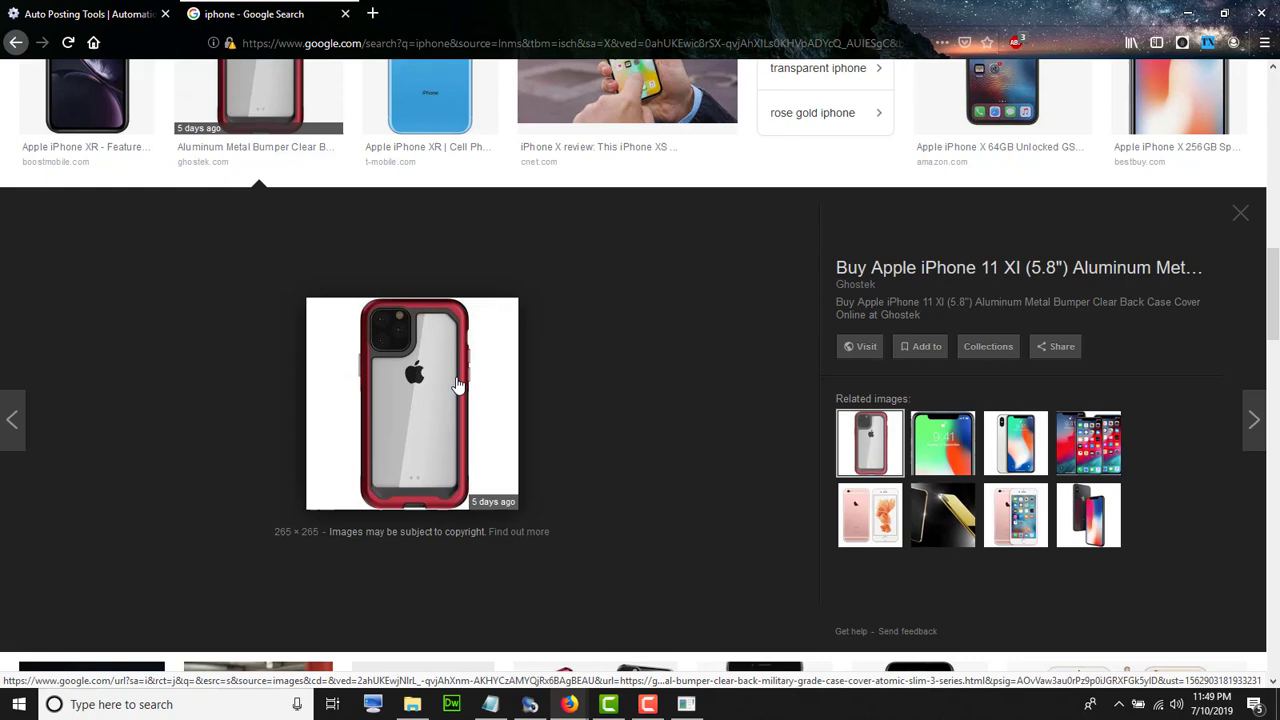
pyautogui.rightClick(437, 392)
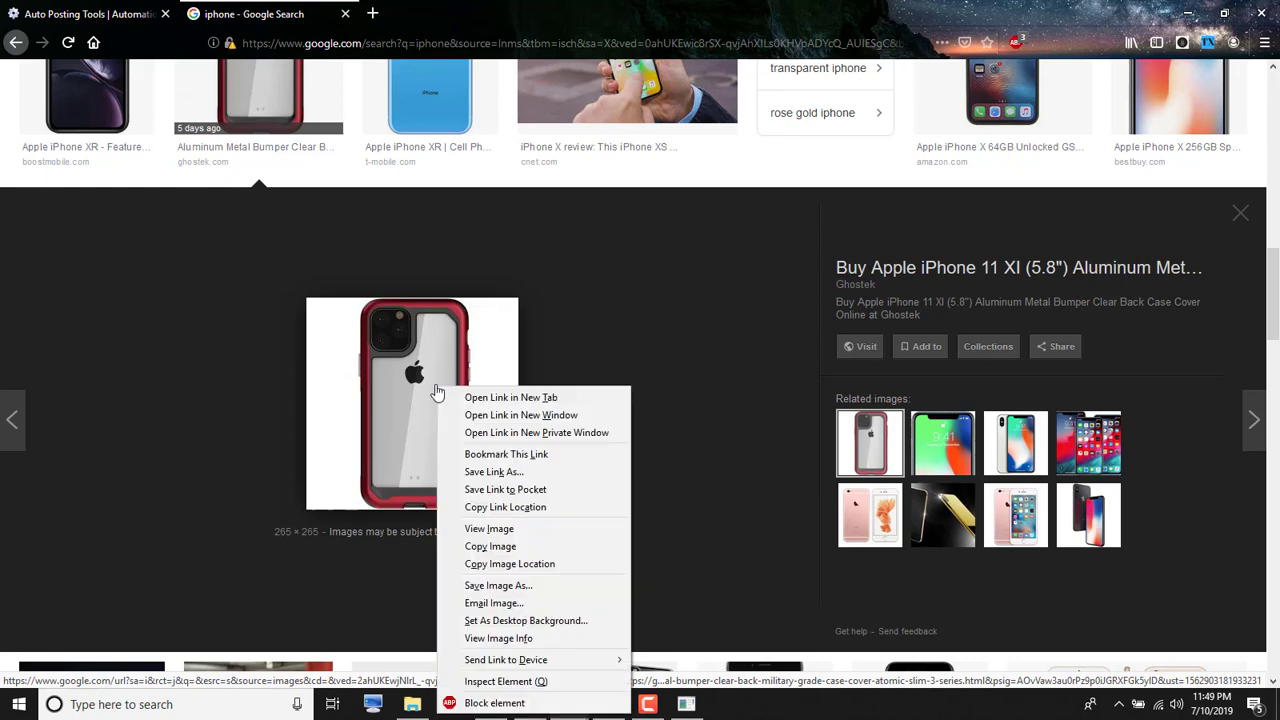
pyautogui.click(515, 564)
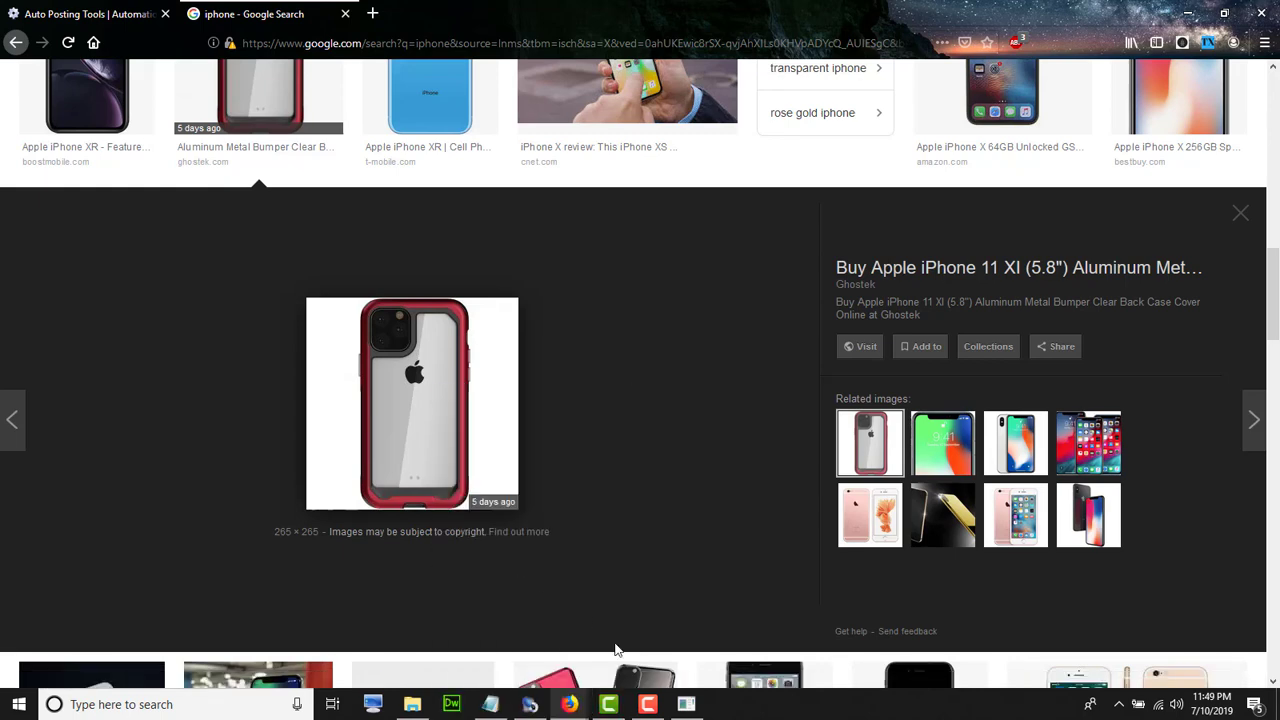
pyautogui.click(528, 704)
pyautogui.hotkey('ctrl', 'v')
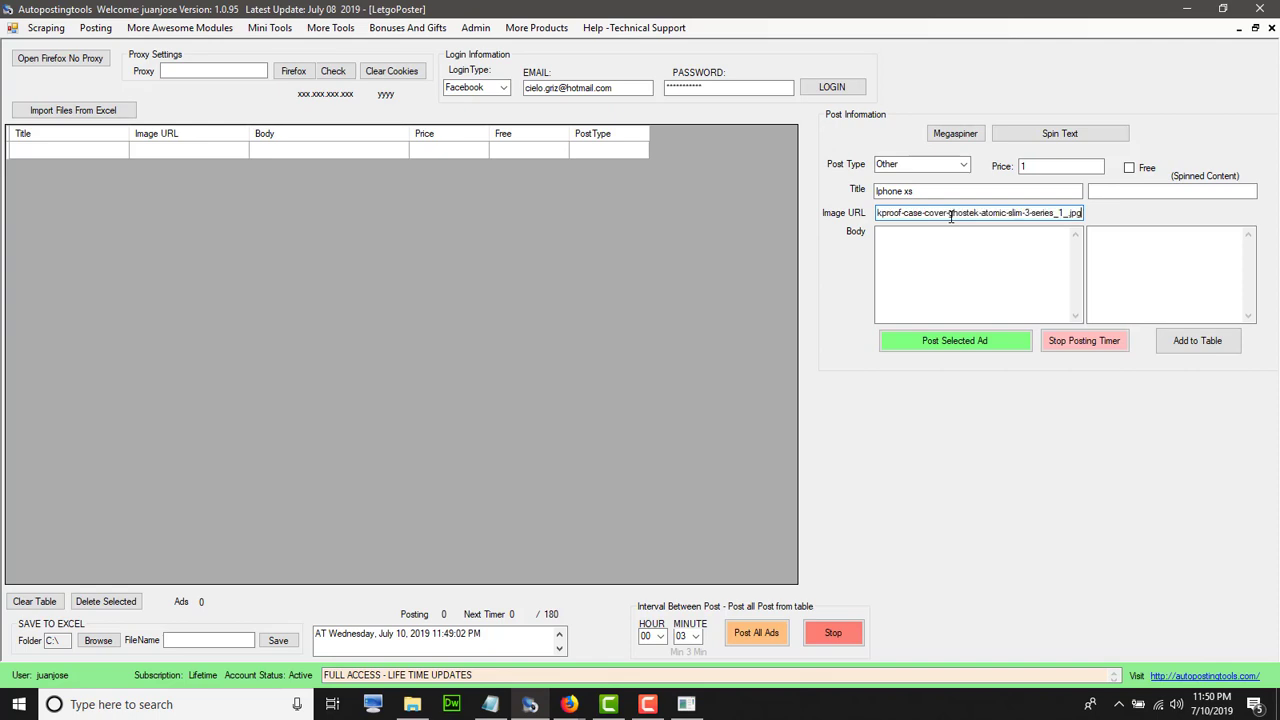
# Step: Enter "Brand new iphone xs" as the ad body and set the price to 1250
pyautogui.click(996, 248)
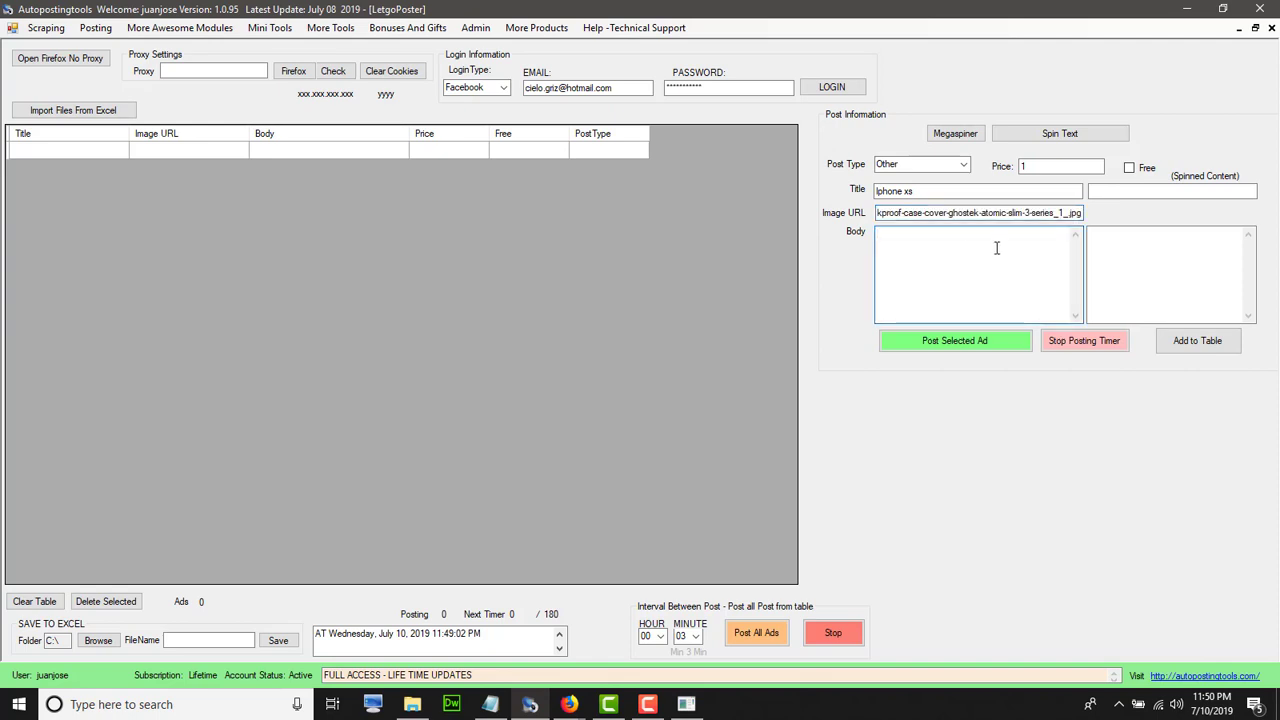
pyautogui.write('Brand new iphone xs')
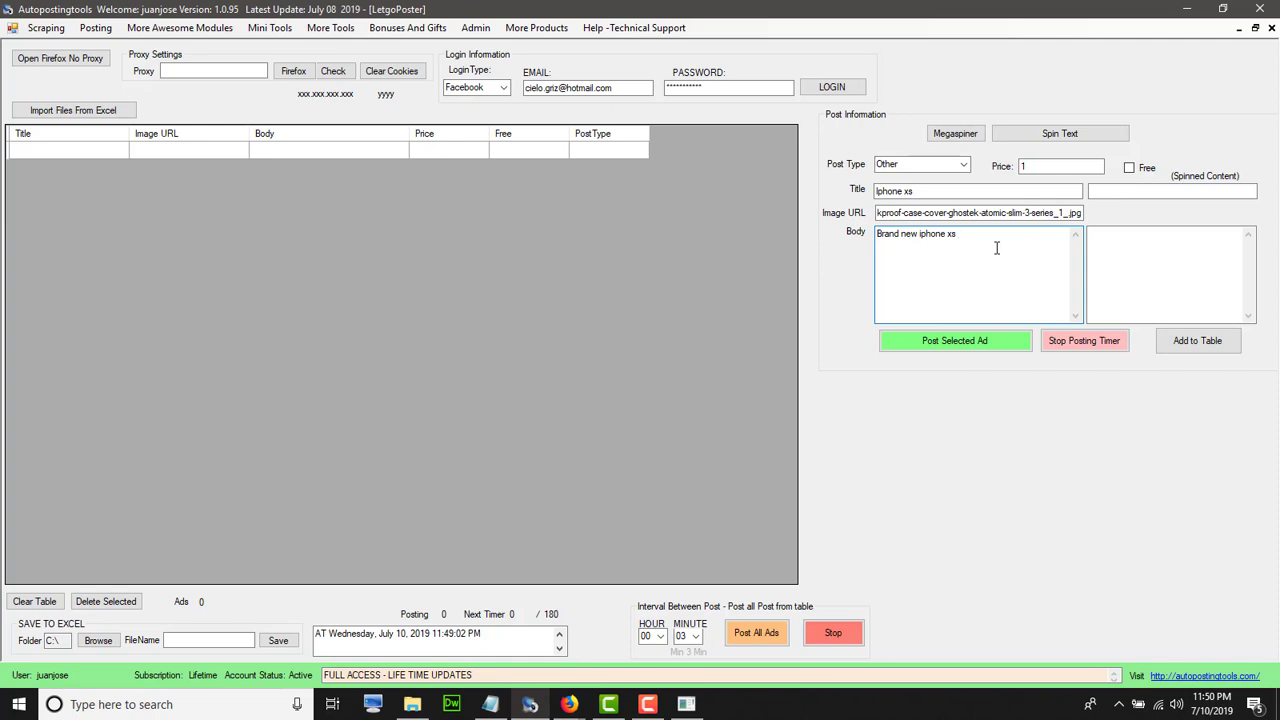
pyautogui.doubleClick(1024, 166)
pyautogui.write('12')
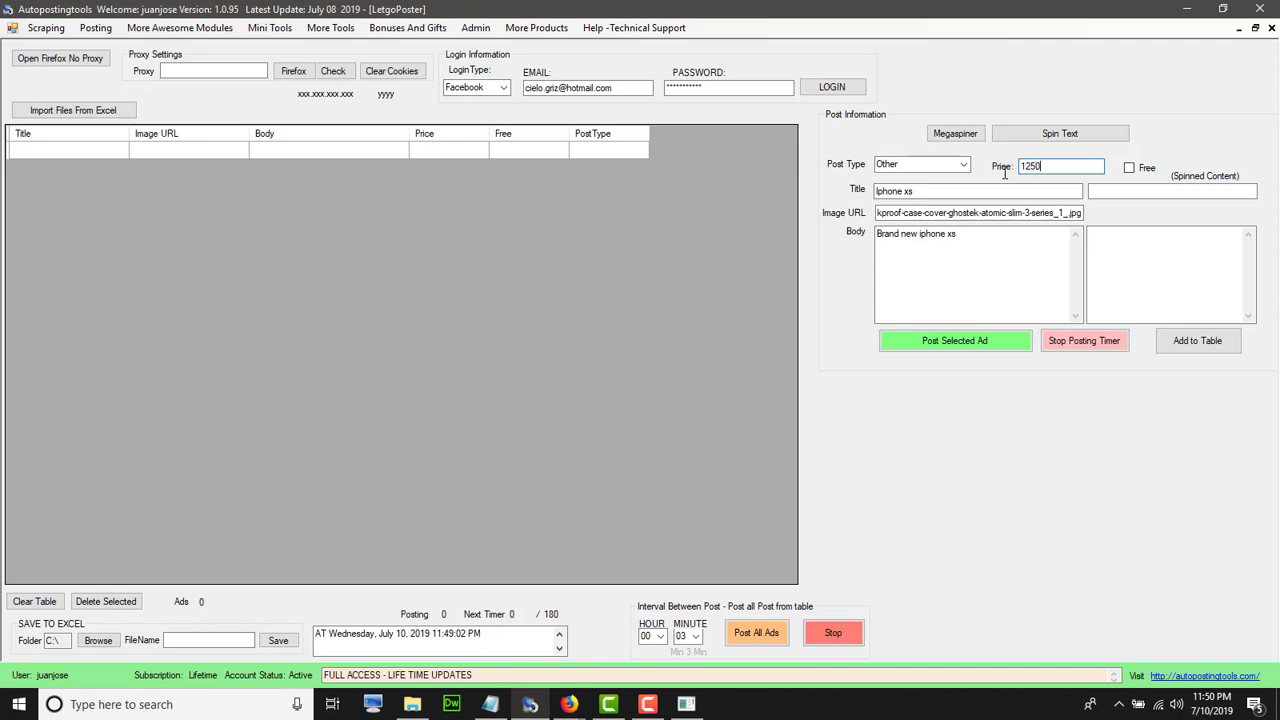
pyautogui.write('50')
pyautogui.click(1017, 233)
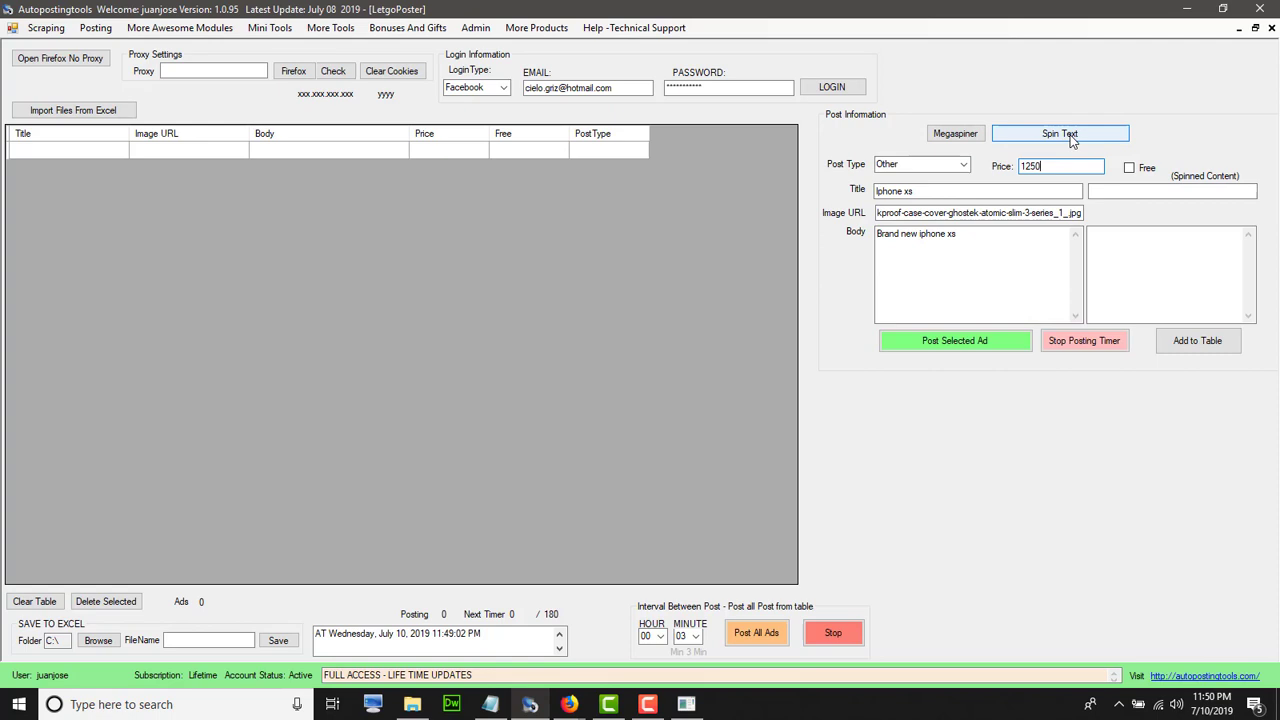
pyautogui.click(990, 260)
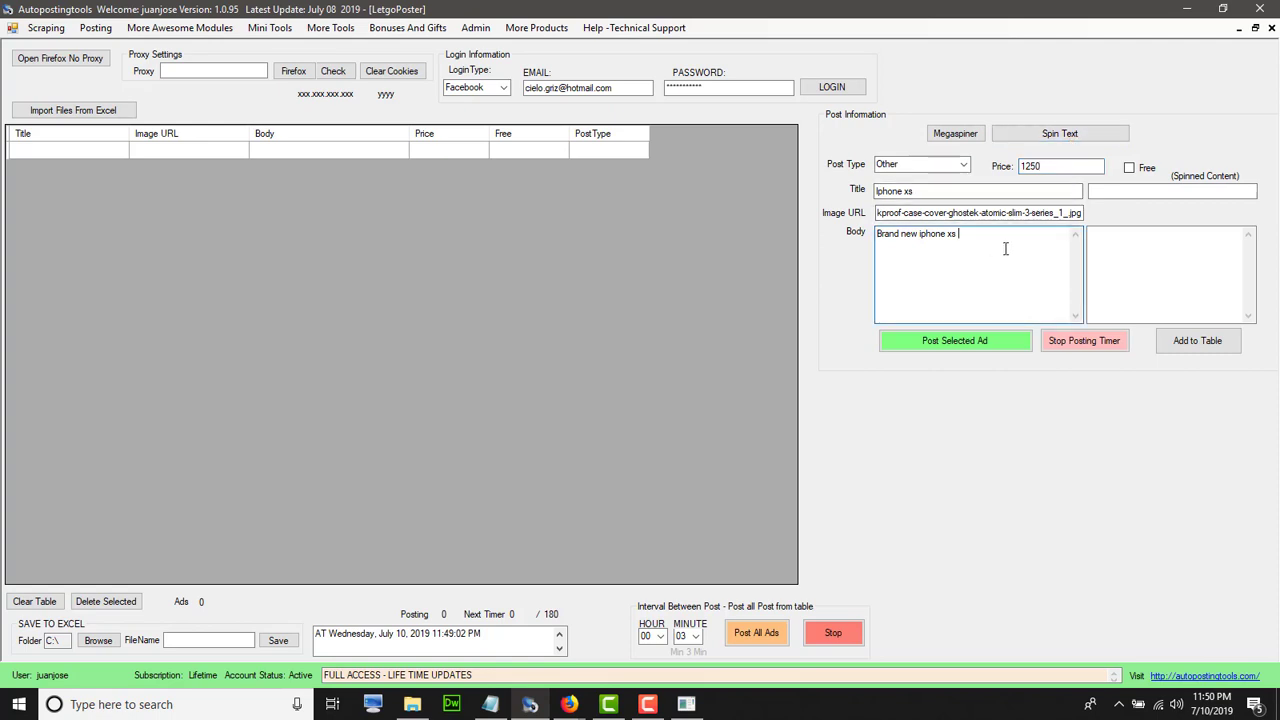
pyautogui.click(1142, 266)
# Step: Generate spin syntax in Megaspinner from the lines option1, option2, option3 and option 4
pyautogui.click(956, 134)
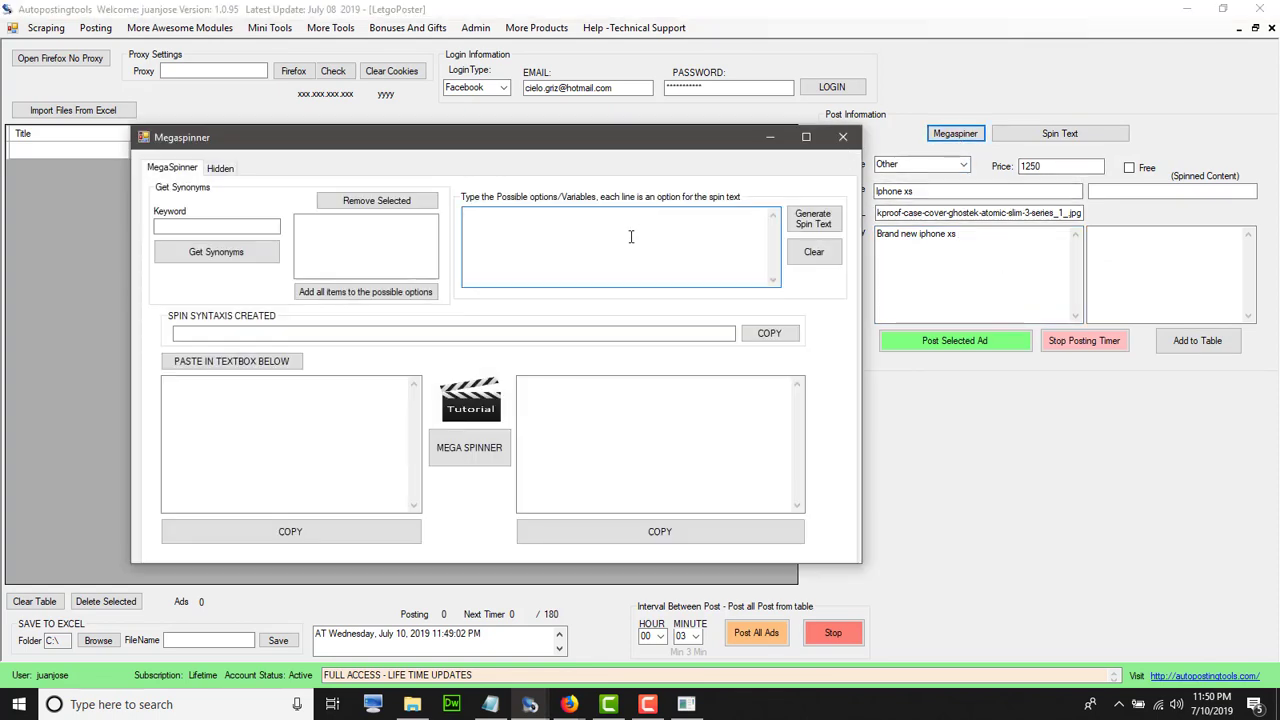
pyautogui.write('option1')
pyautogui.press('Return')
pyautogui.write('option2 option')
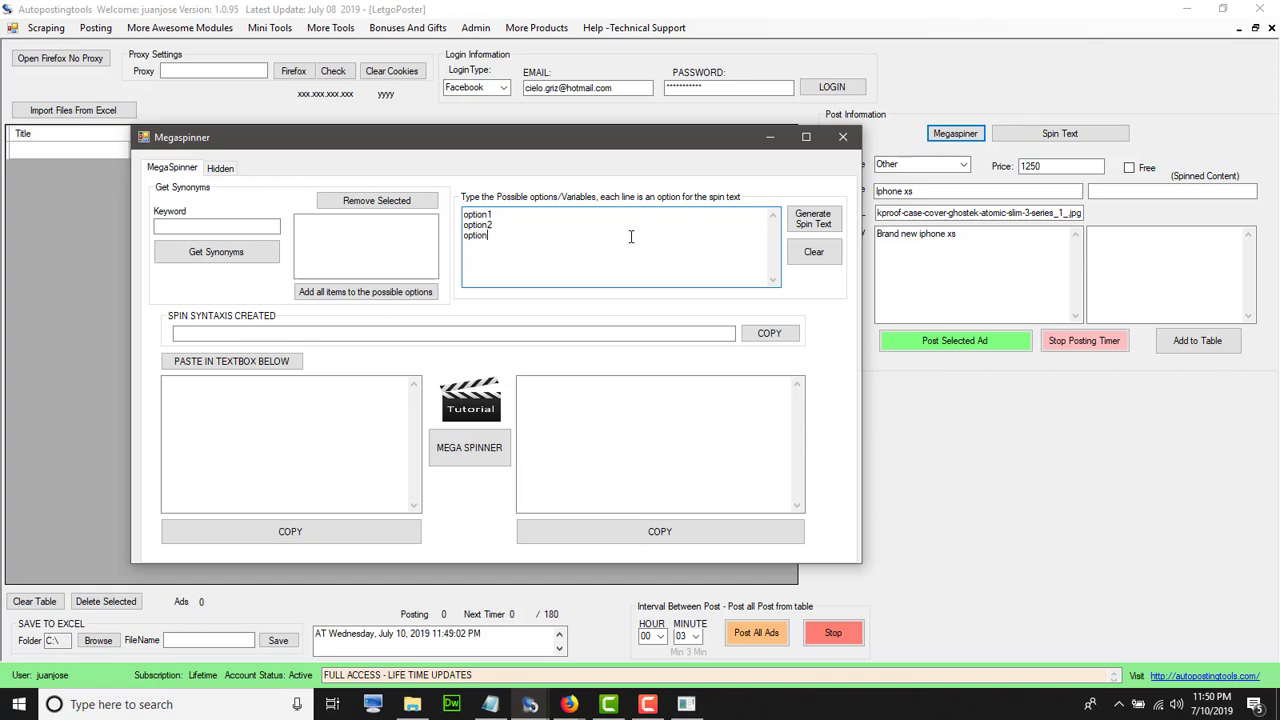
pyautogui.write('3')
pyautogui.press('Return')
pyautogui.write('option 4')
pyautogui.click(812, 220)
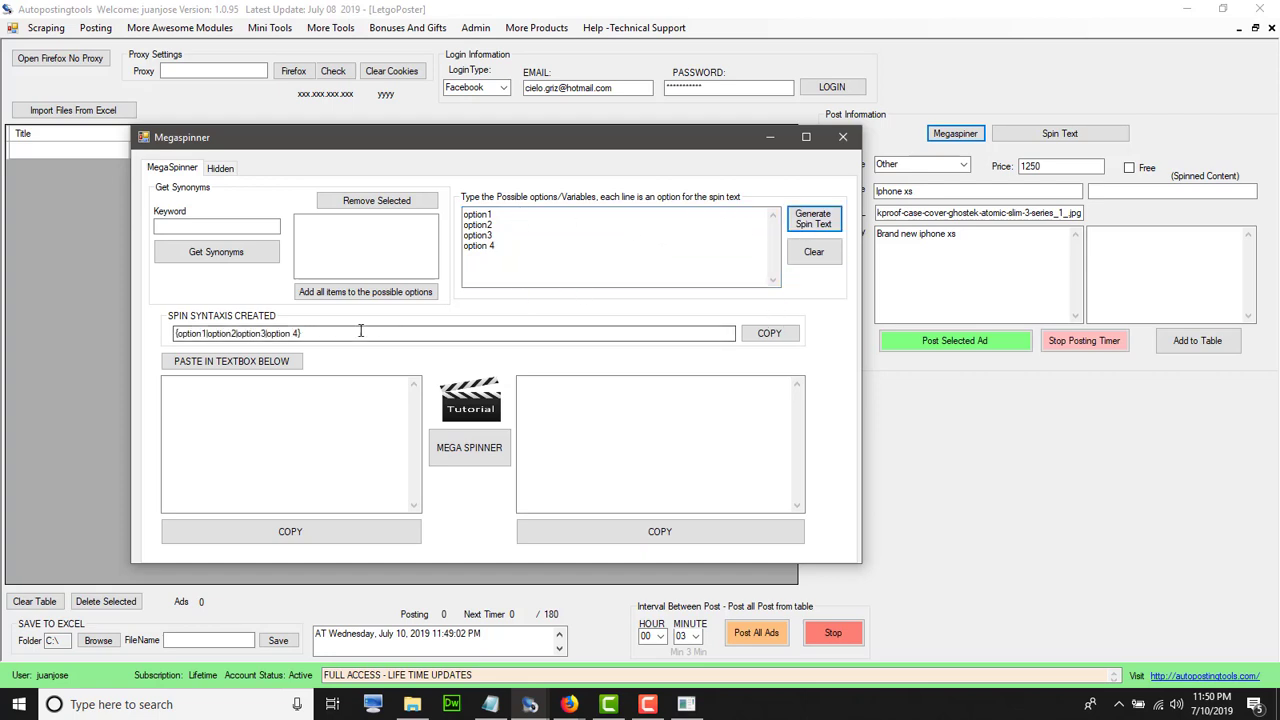
# Step: Copy the generated spin syntax below the ad's body text and spin the ad's title and body
pyautogui.moveTo(360, 333); pyautogui.dragTo(185, 333)
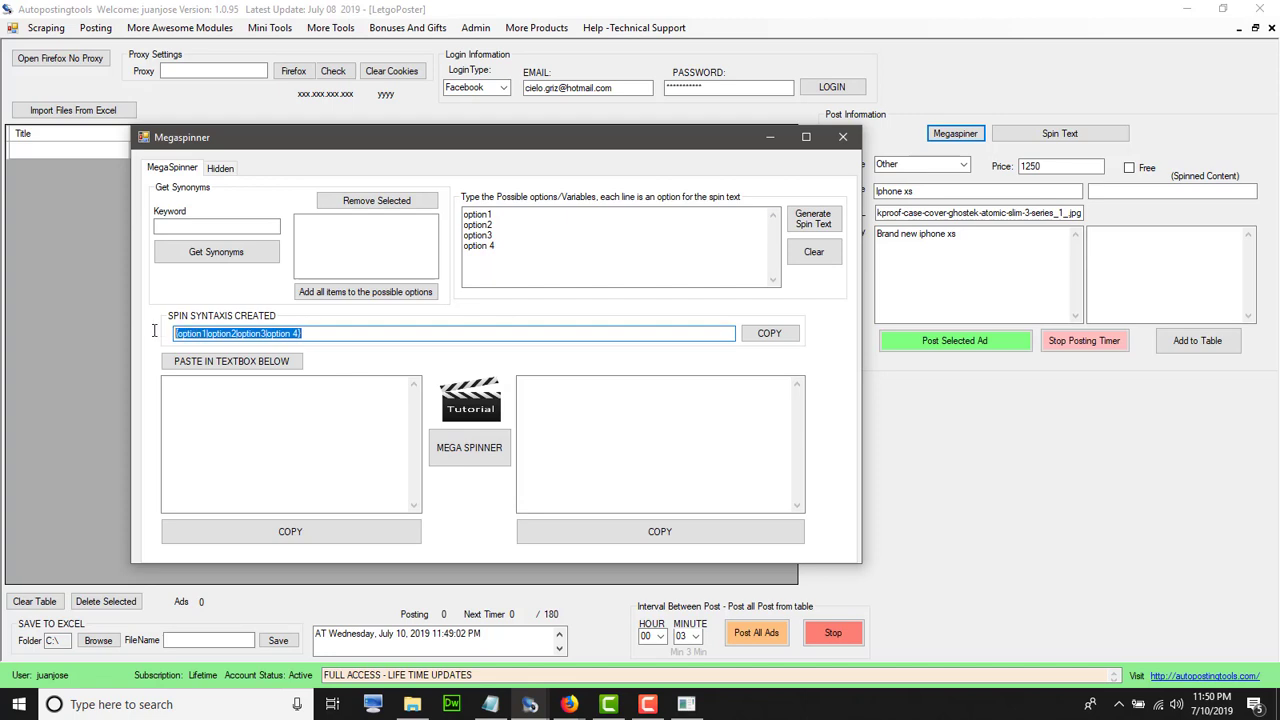
pyautogui.click(758, 337)
pyautogui.click(843, 136)
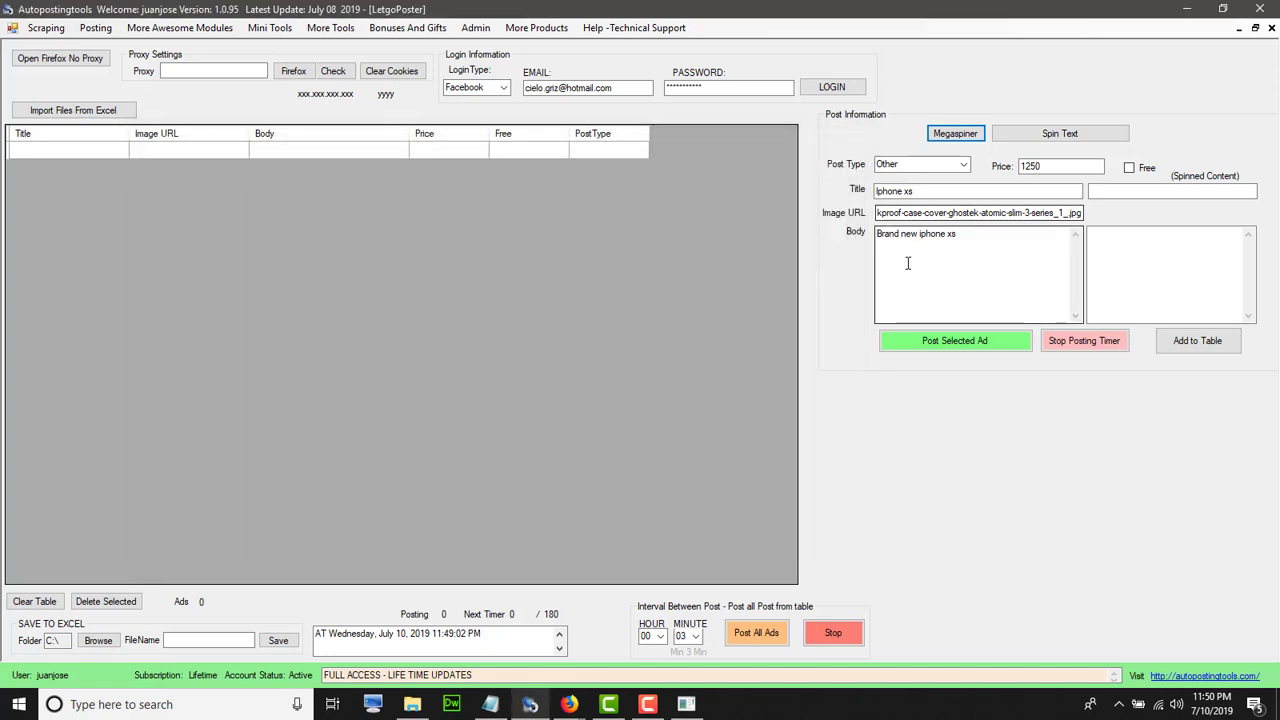
pyautogui.click(908, 263)
pyautogui.press('Return')
pyautogui.hotkey('ctrl', 'v')
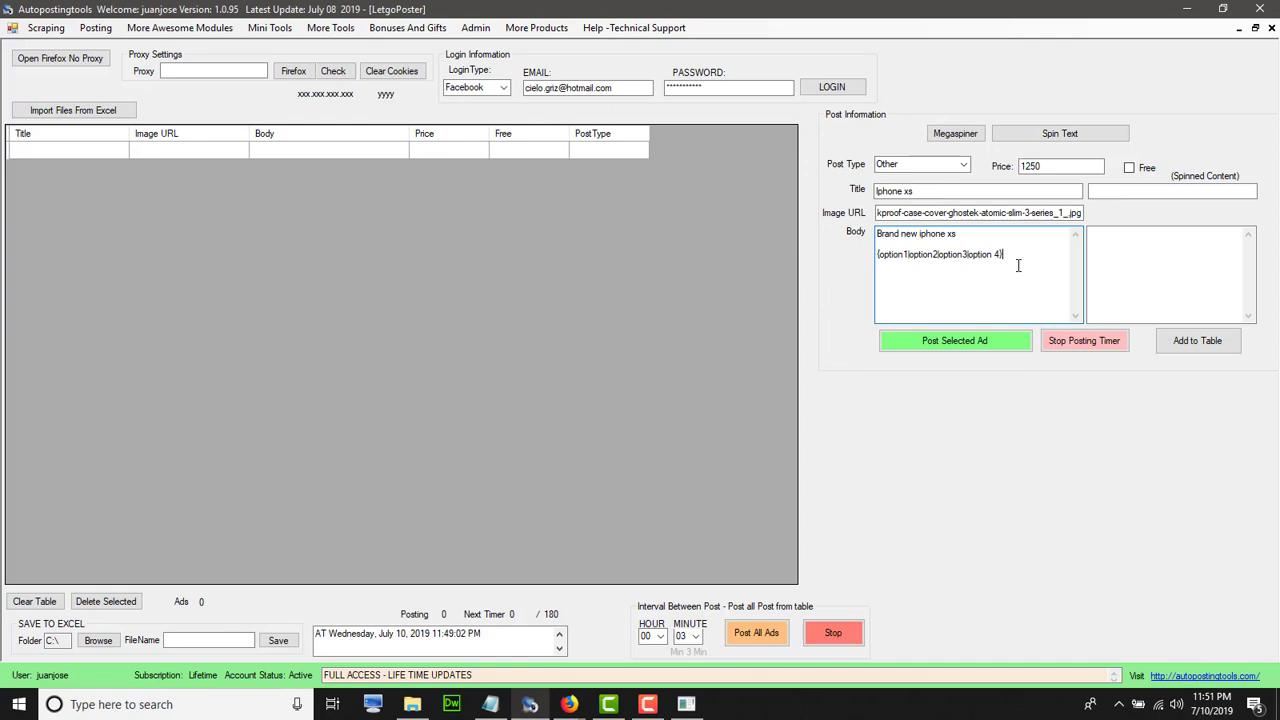
pyautogui.click(1088, 140)
pyautogui.click(1088, 140)
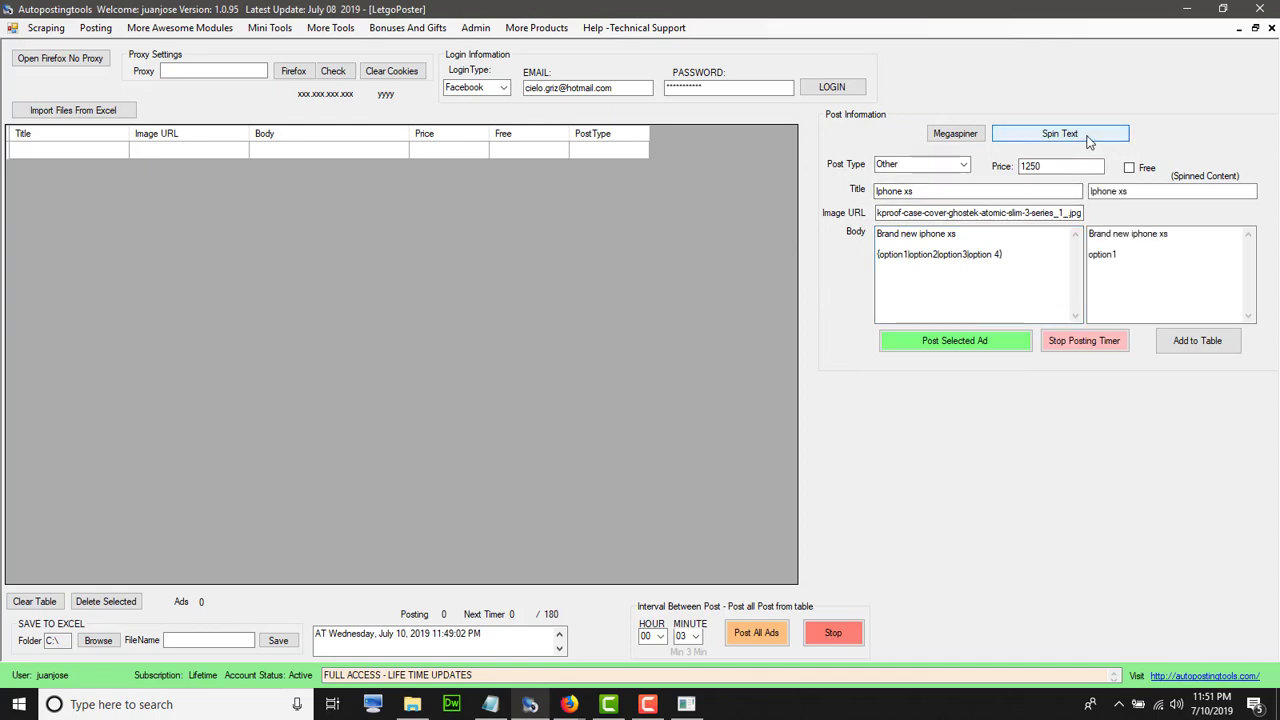
# Step: Spin the ad text several more times to produce other variations of the body
pyautogui.click(1088, 140)
pyautogui.moveTo(1140, 257); pyautogui.dragTo(1064, 248)
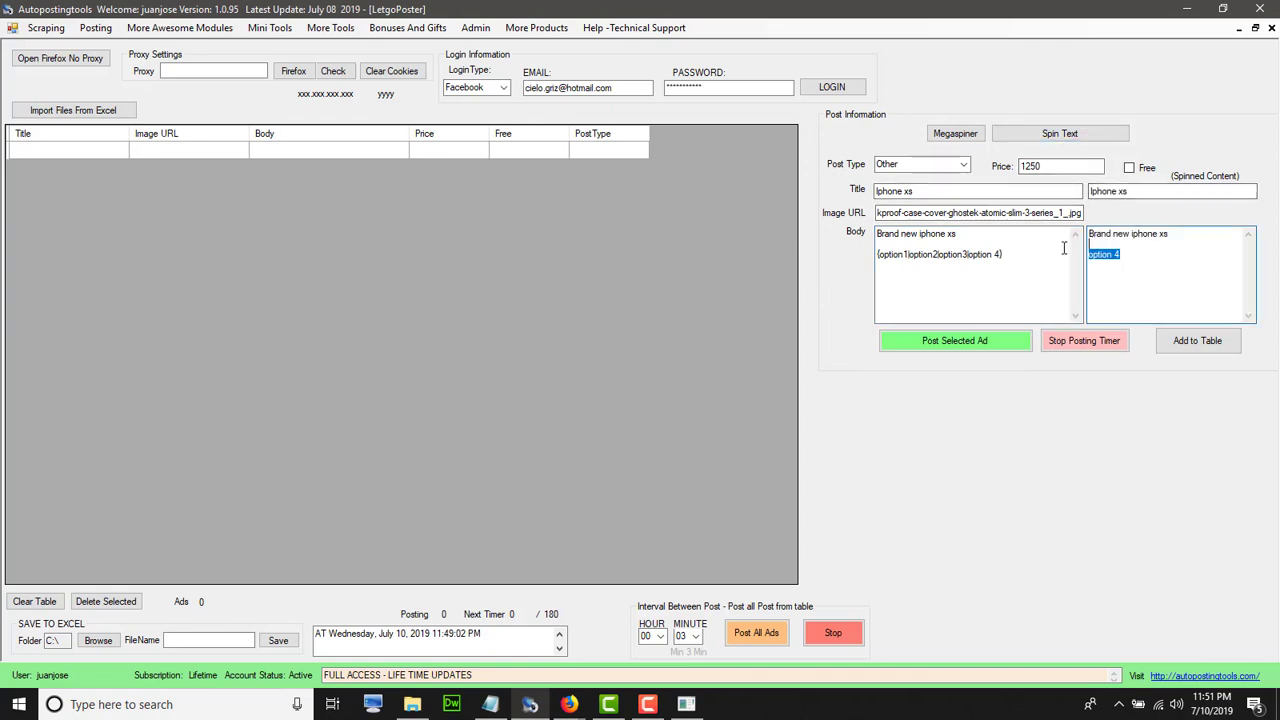
pyautogui.click(1048, 140)
pyautogui.click(1046, 143)
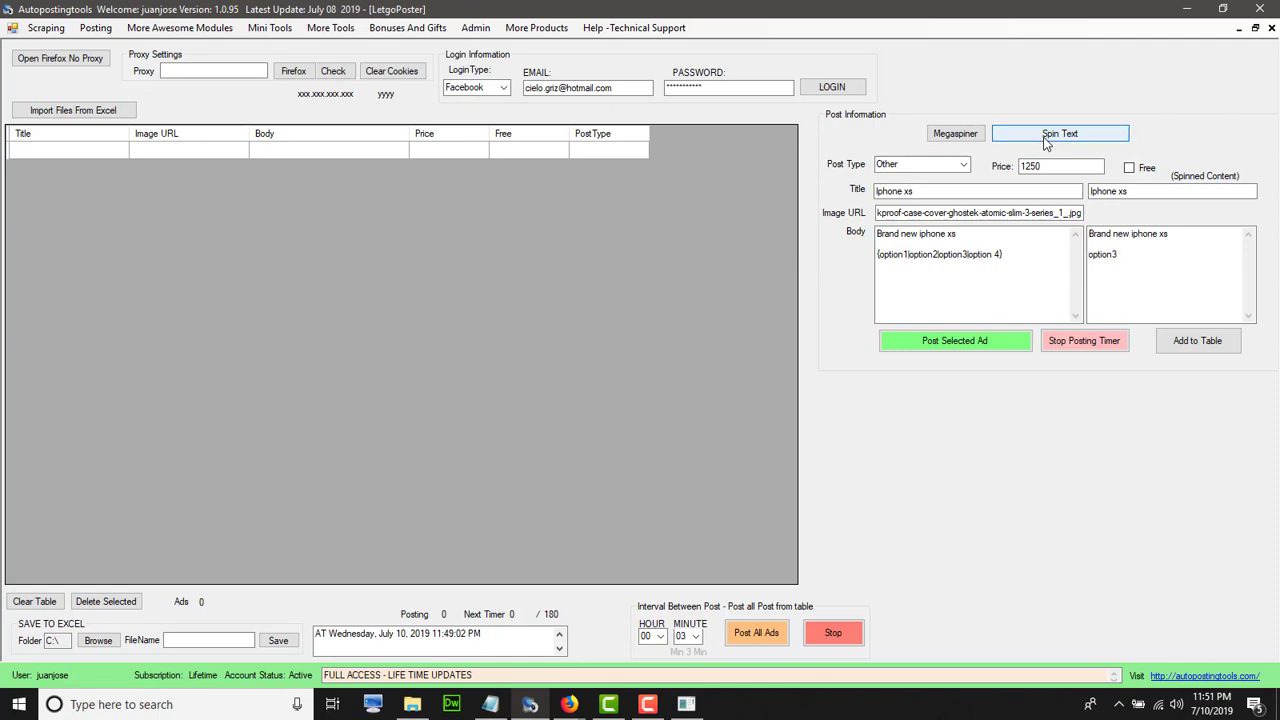
# Step: Remove the spin syntax from the ad body and the spun option line from the spinned body, keeping "Brand new iphone xs"
pyautogui.click(940, 249)
pyautogui.moveTo(940, 249); pyautogui.dragTo(1021, 286)
pyautogui.press('Delete')
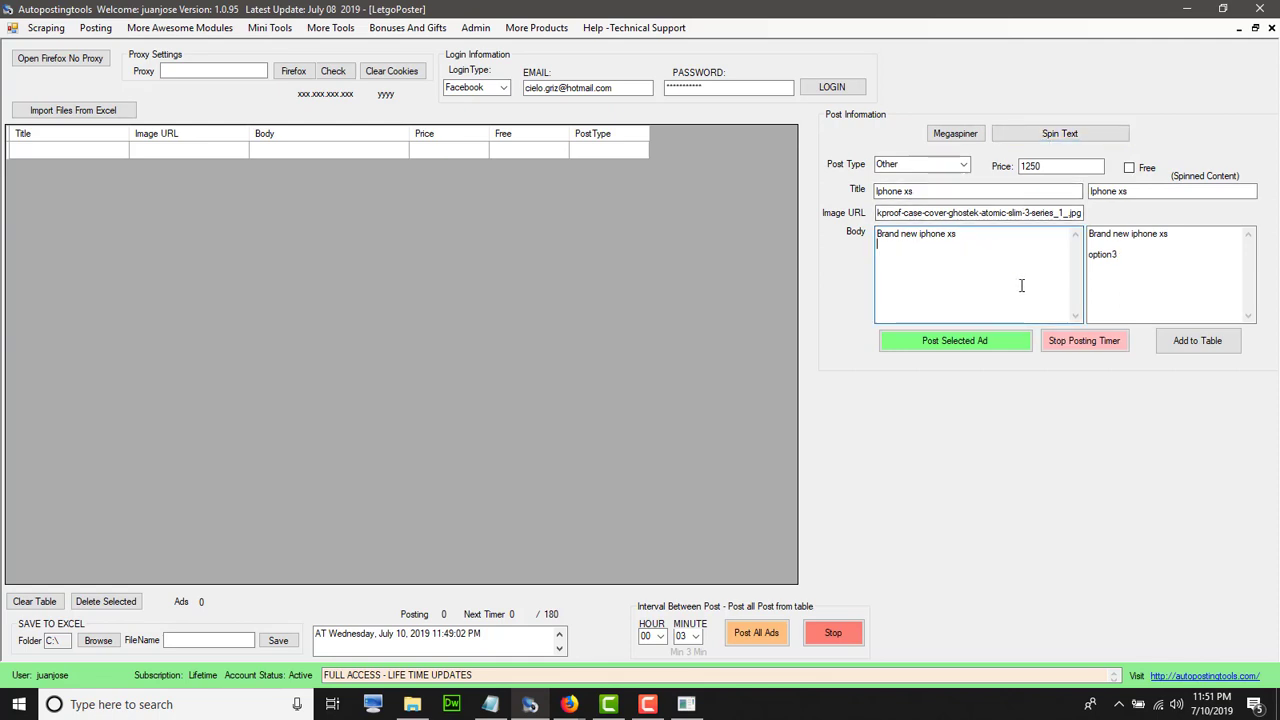
pyautogui.moveTo(1086, 255); pyautogui.dragTo(1133, 288)
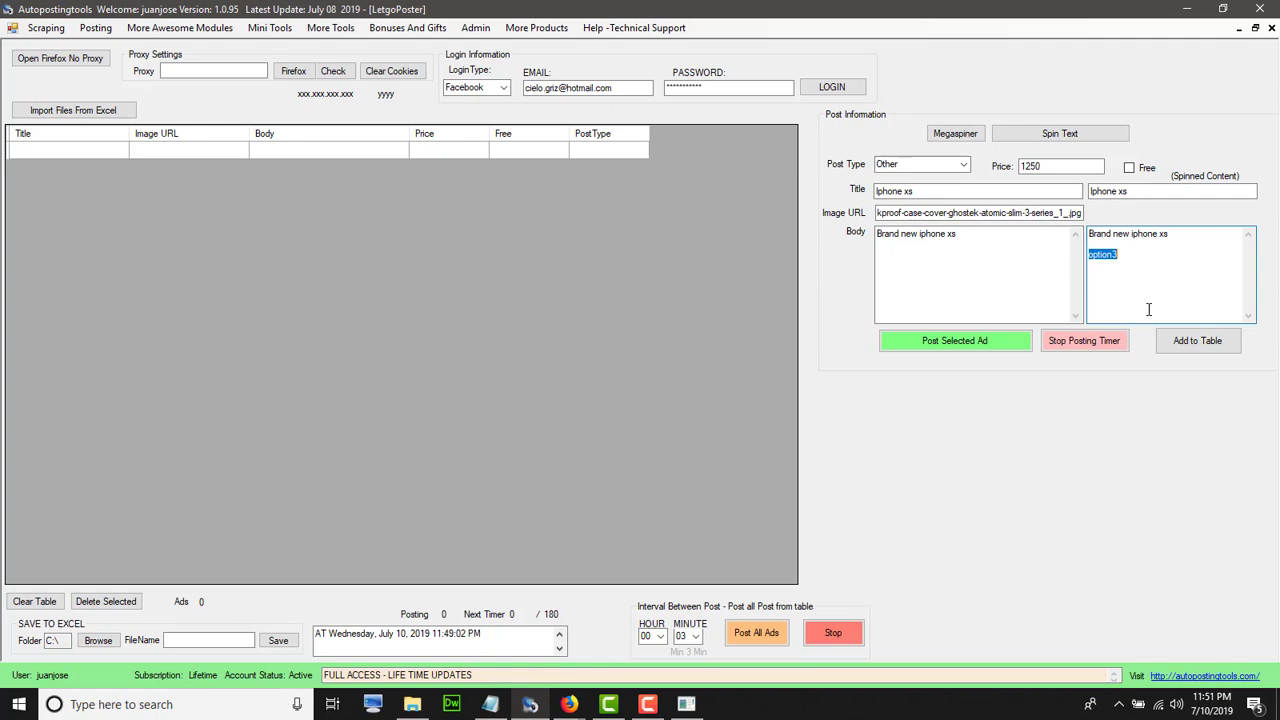
pyautogui.press('Delete')
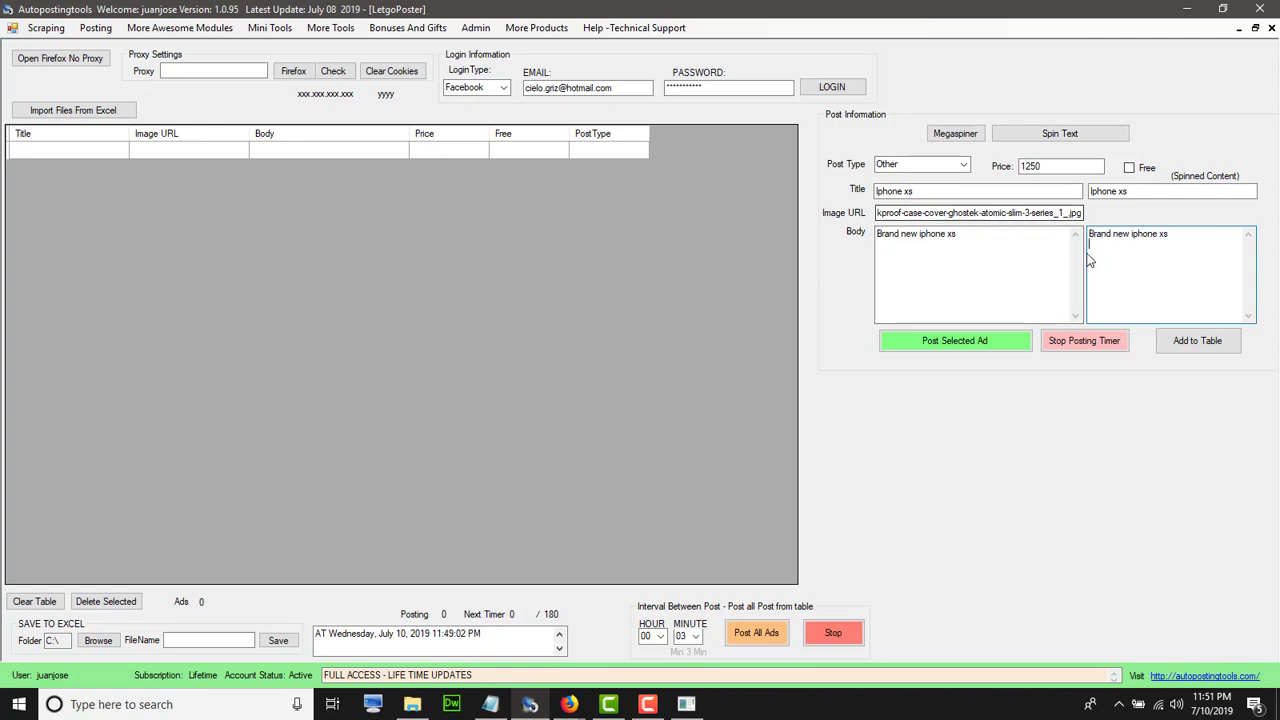
# Step: Add the Iphone xs ad to the posting table four times
pyautogui.click(1190, 341)
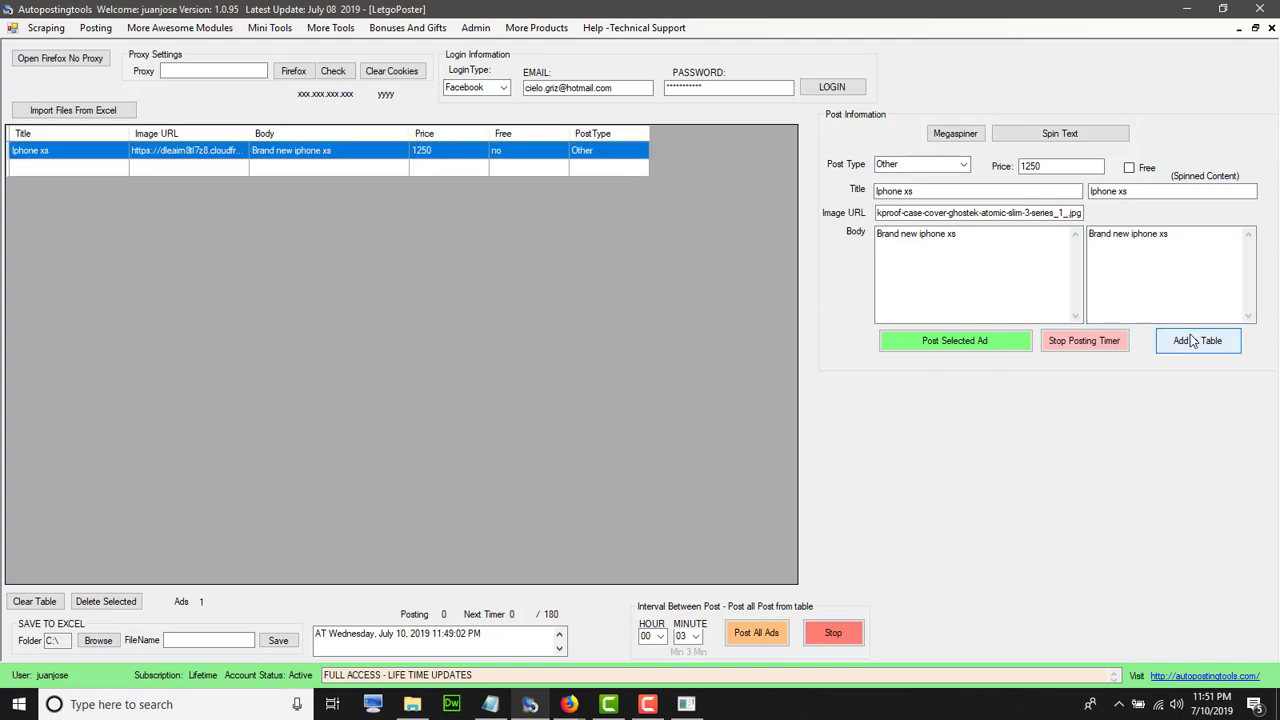
pyautogui.click(1190, 341)
pyautogui.click(1190, 341)
pyautogui.click(1190, 341)
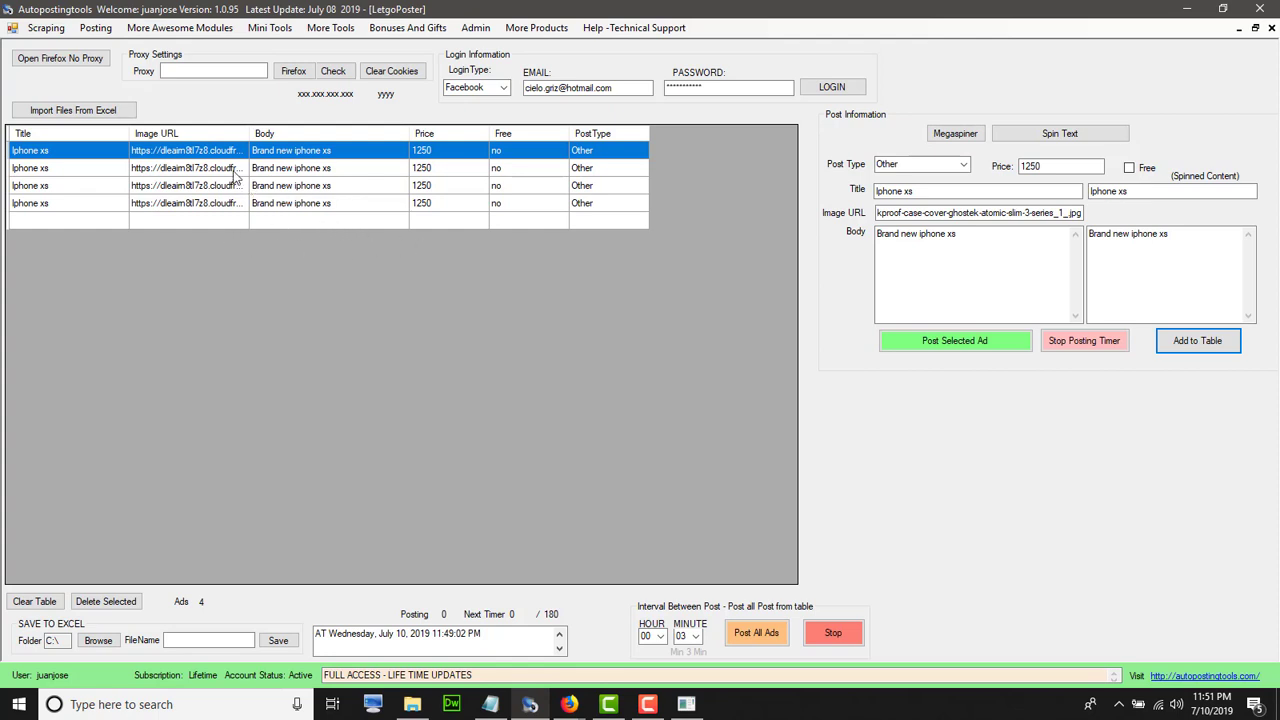
# Step: View the window for importing Letgo ads from Excel and close it without importing anything
pyautogui.click(127, 111)
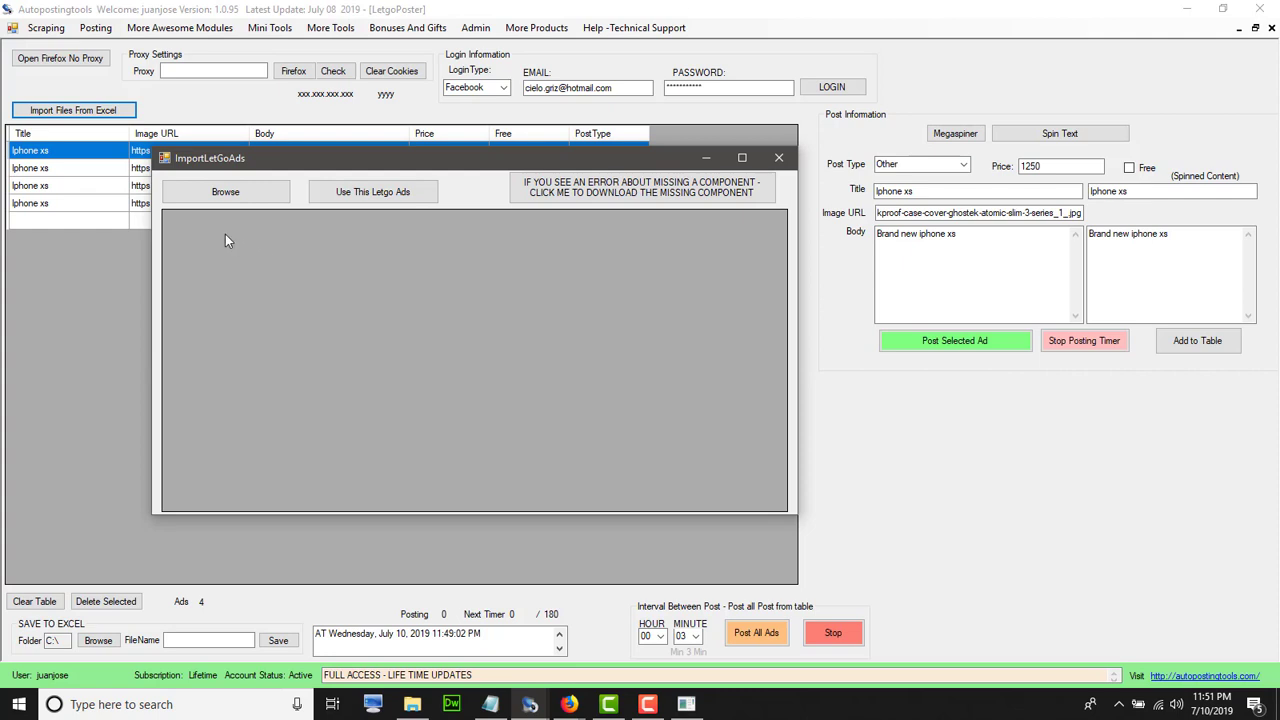
pyautogui.click(779, 158)
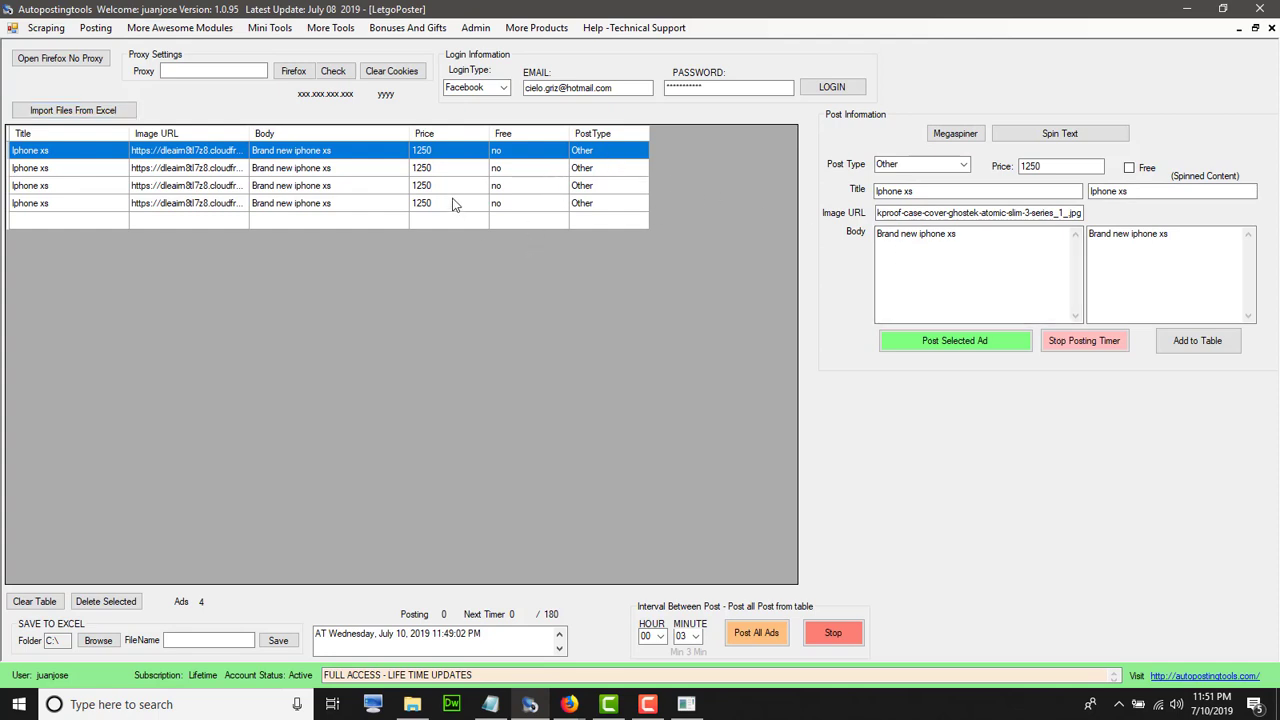
# Step: Select the first Iphone xs ad in the table and post it to Letgo
pyautogui.click(448, 169)
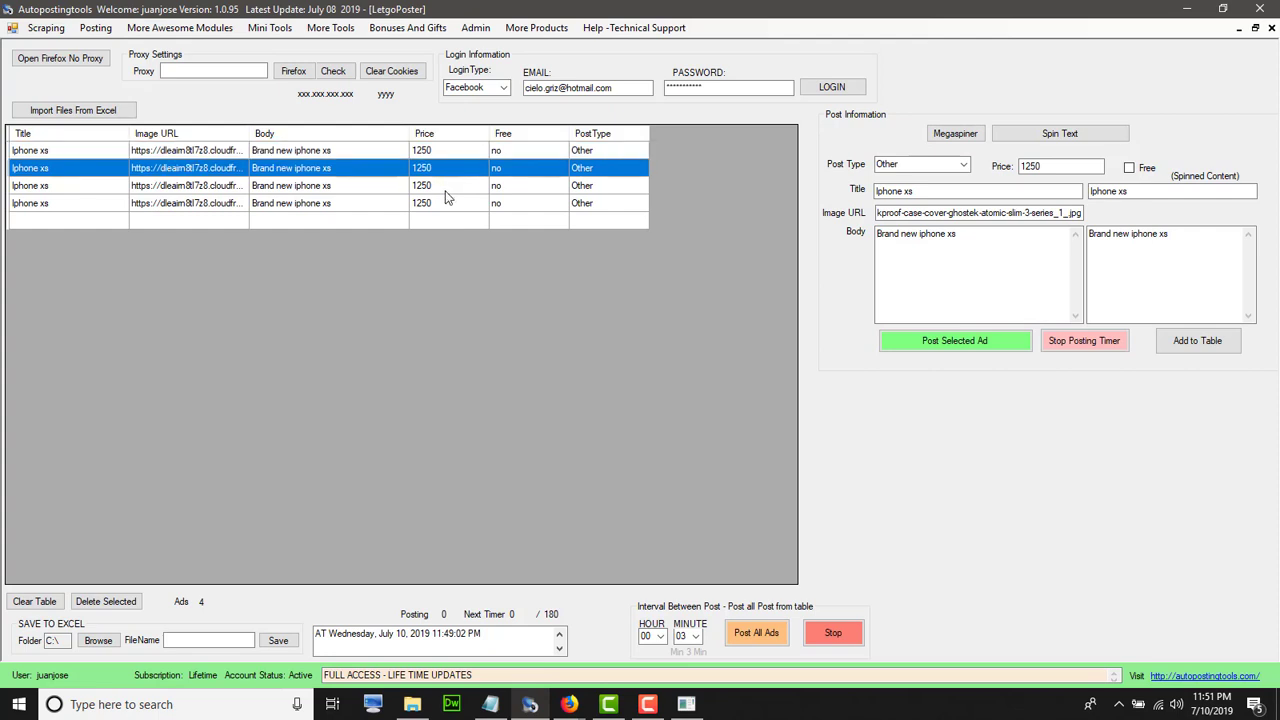
pyautogui.click(446, 191)
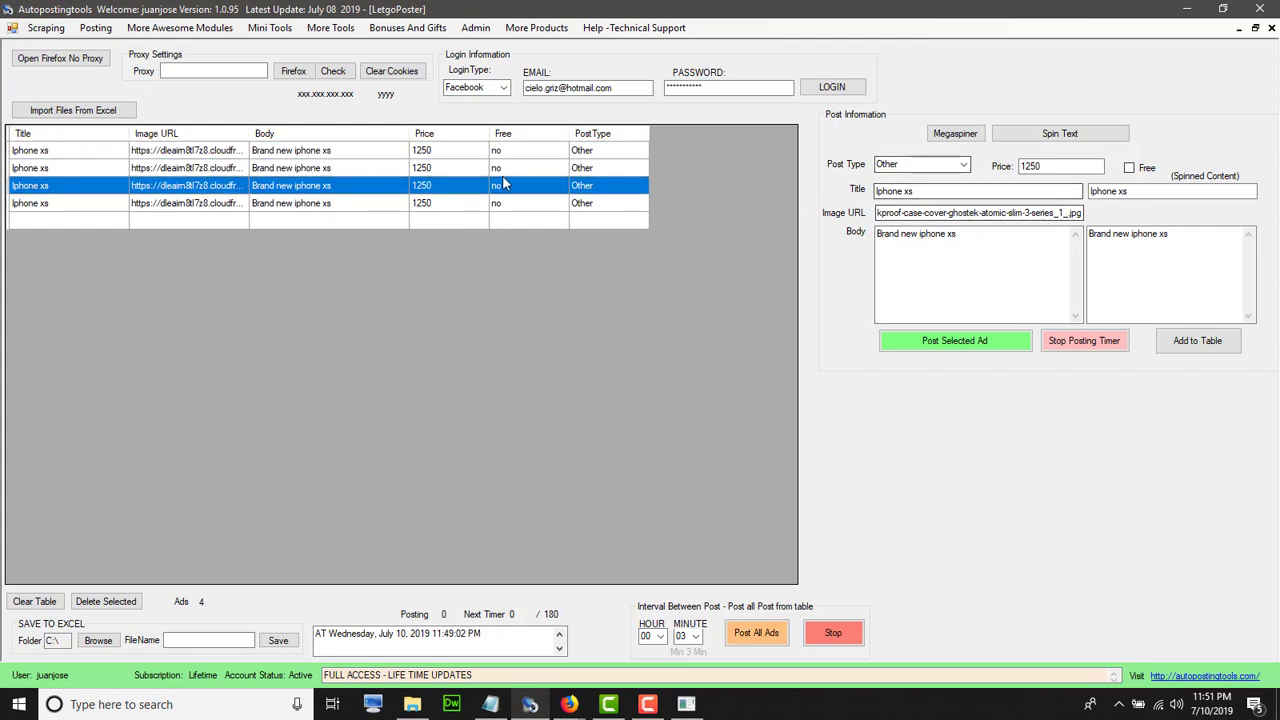
pyautogui.click(486, 153)
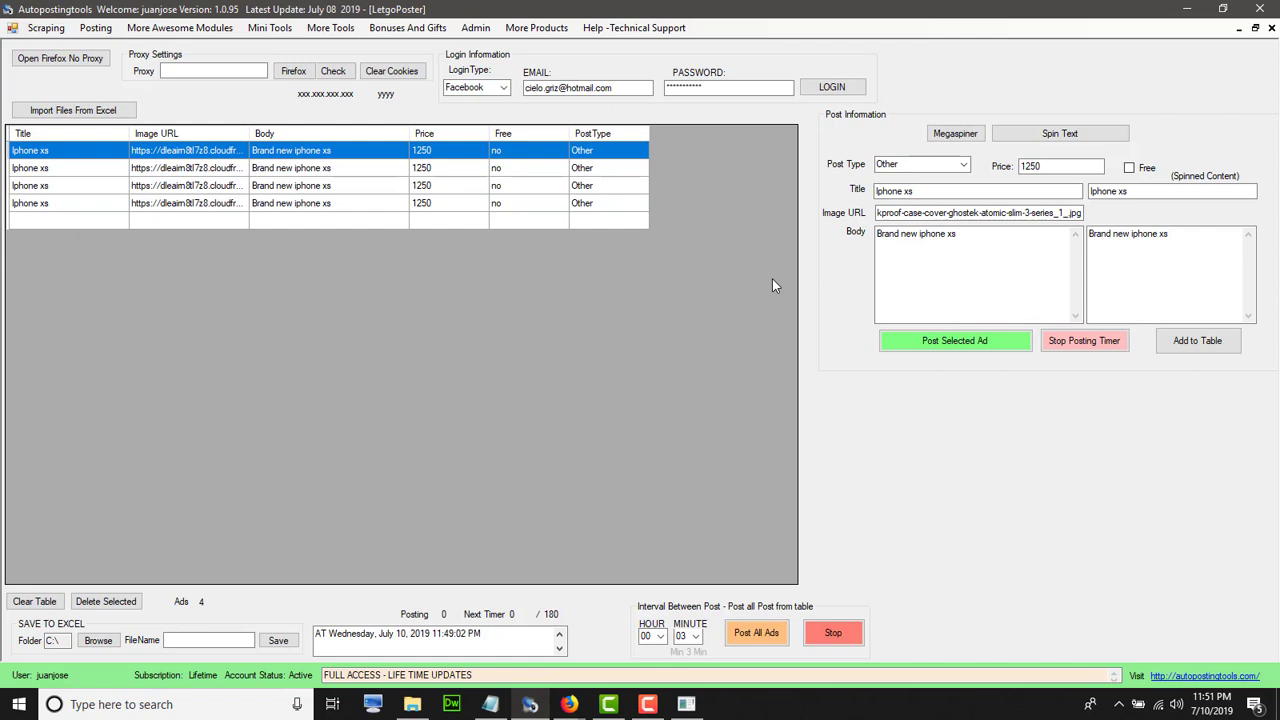
pyautogui.click(945, 341)
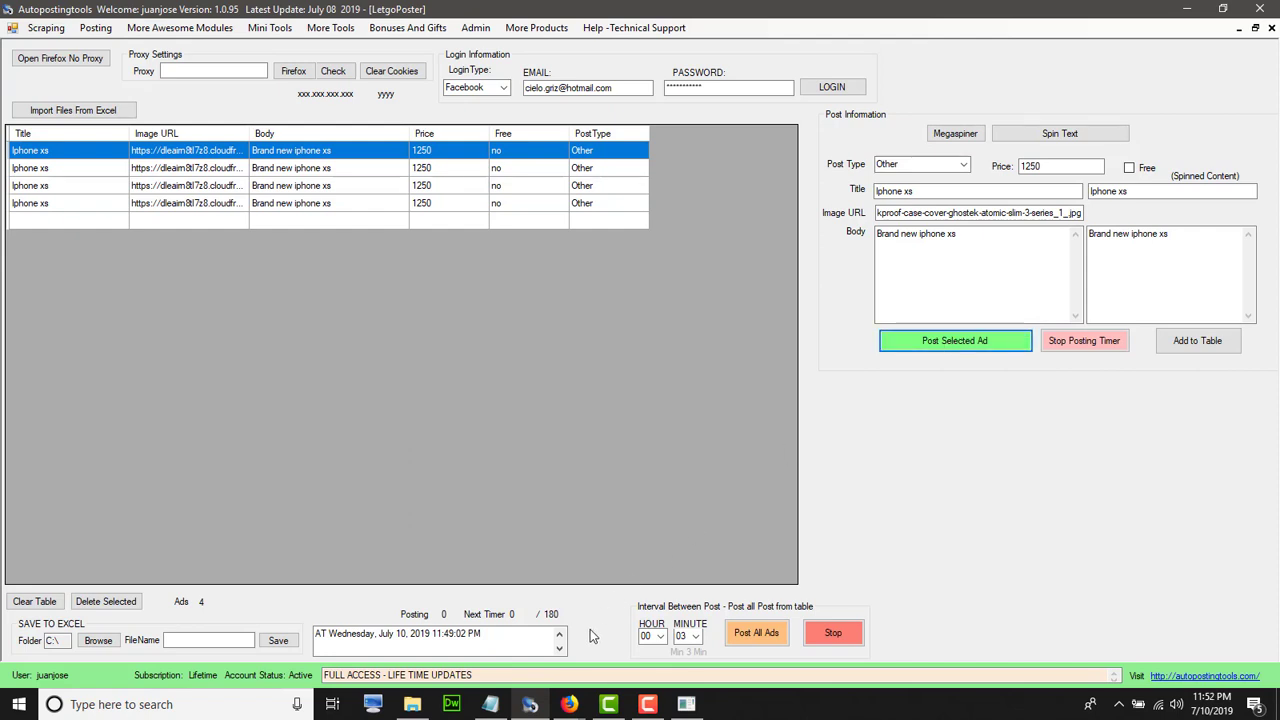
pyautogui.click(650, 640)
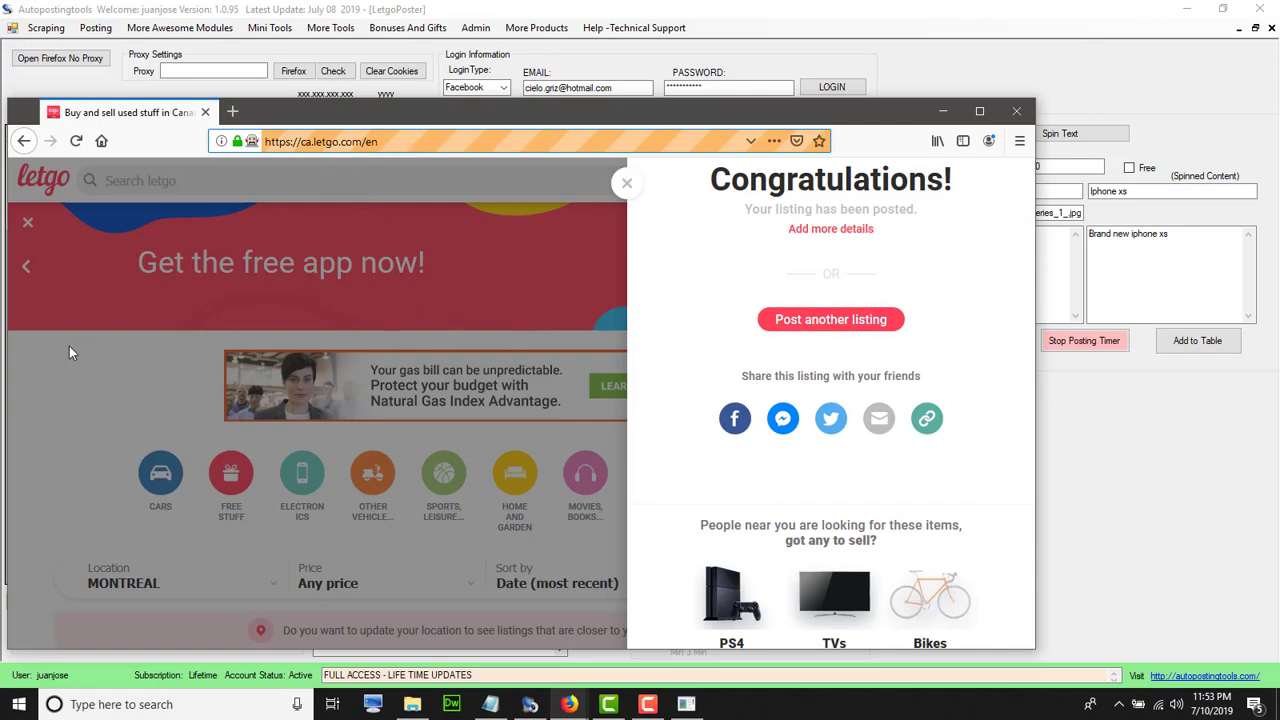
# Step: Dismiss the posting confirmation, look at the account menu and reload the Letgo home page
pyautogui.click(626, 188)
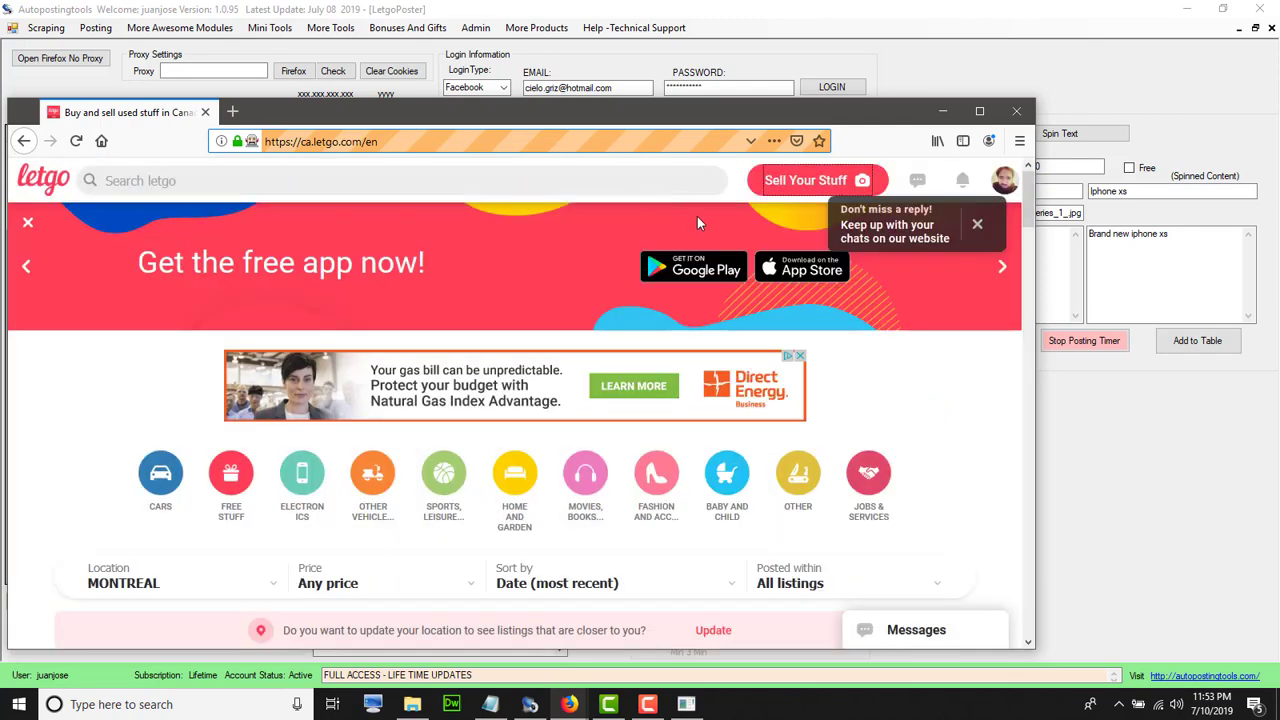
pyautogui.click(1004, 182)
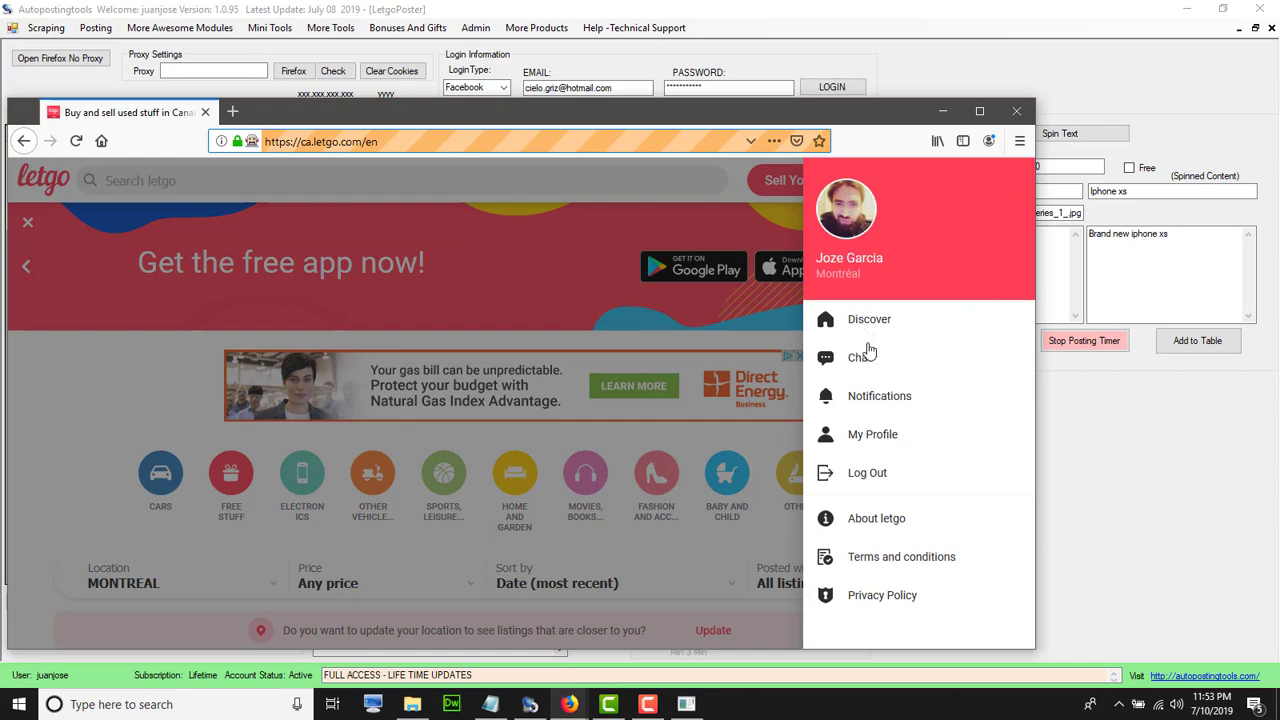
pyautogui.click(170, 406)
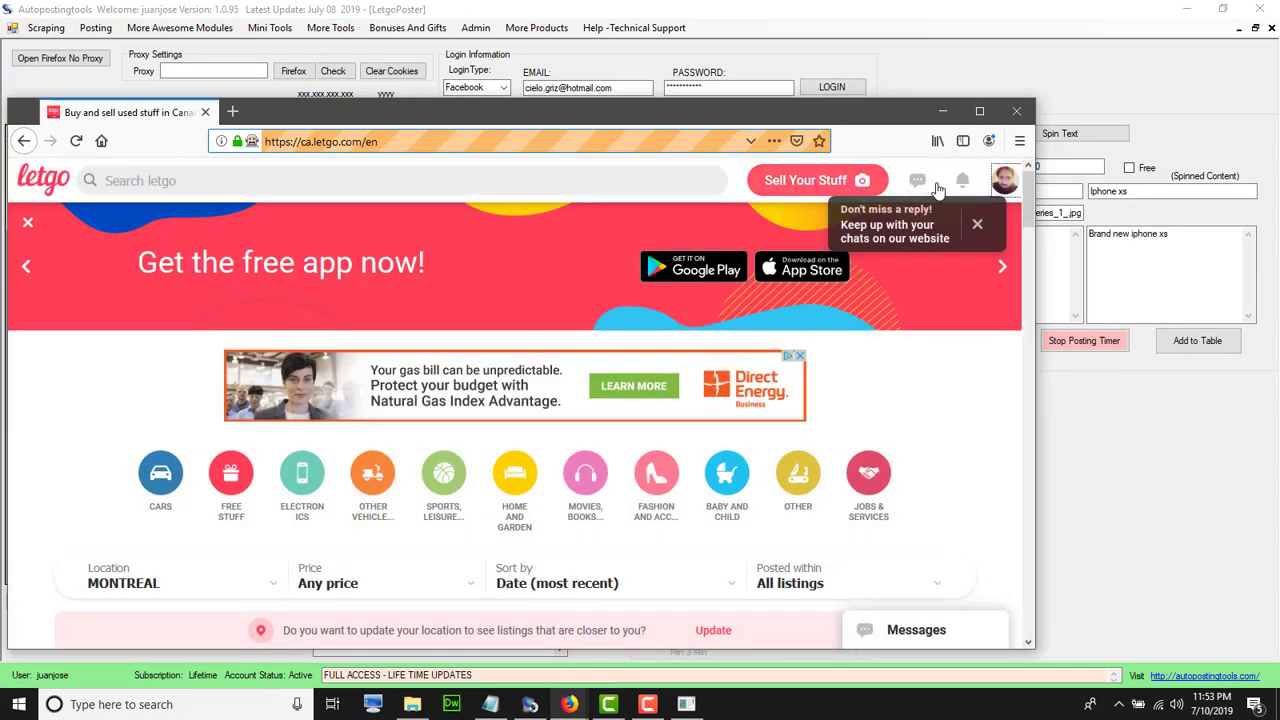
pyautogui.click(40, 190)
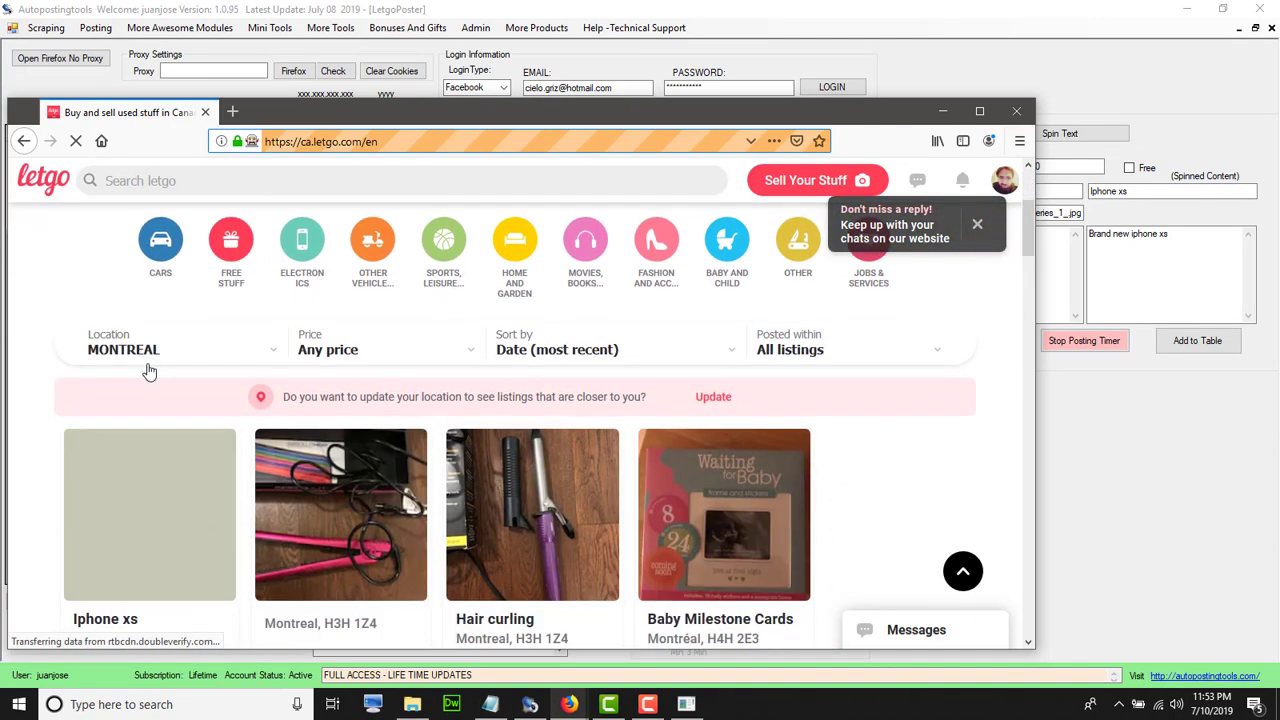
# Step: Open the newly posted Iphone xs listing and check its price, title, image and description
pyautogui.scroll(-1, 149, 371)
pyautogui.scroll(-1, 149, 434)
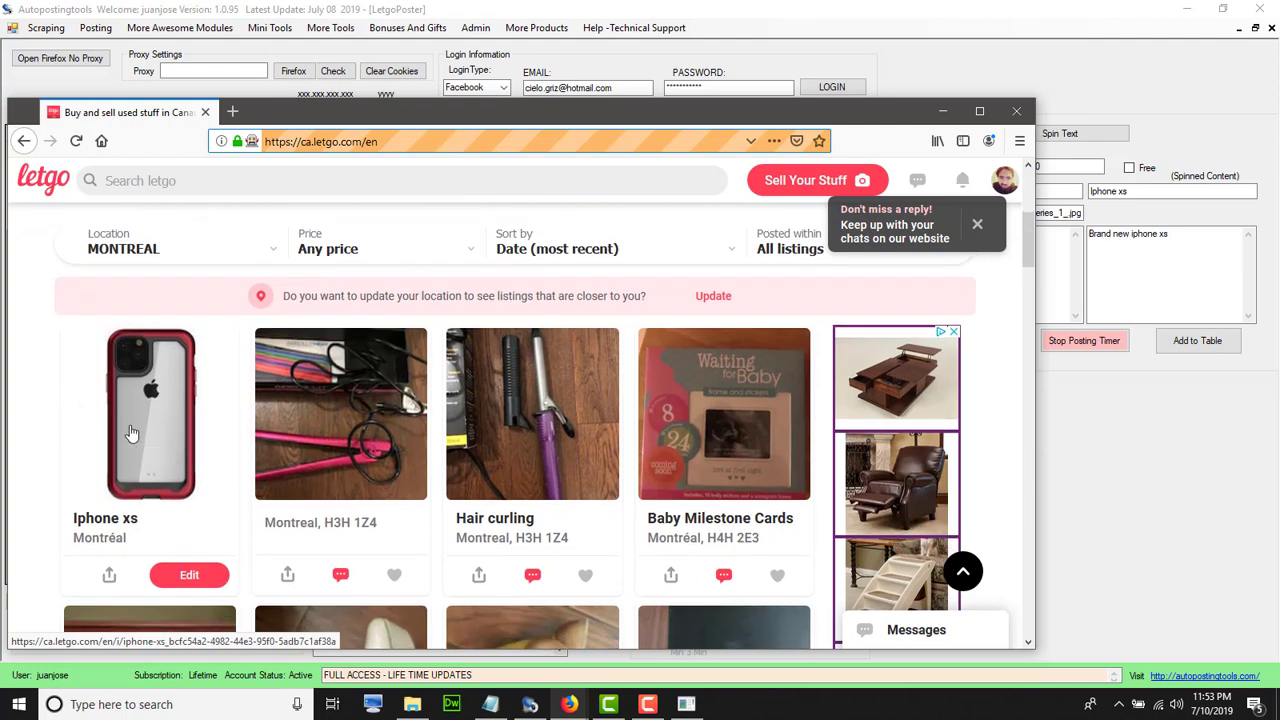
pyautogui.click(158, 425)
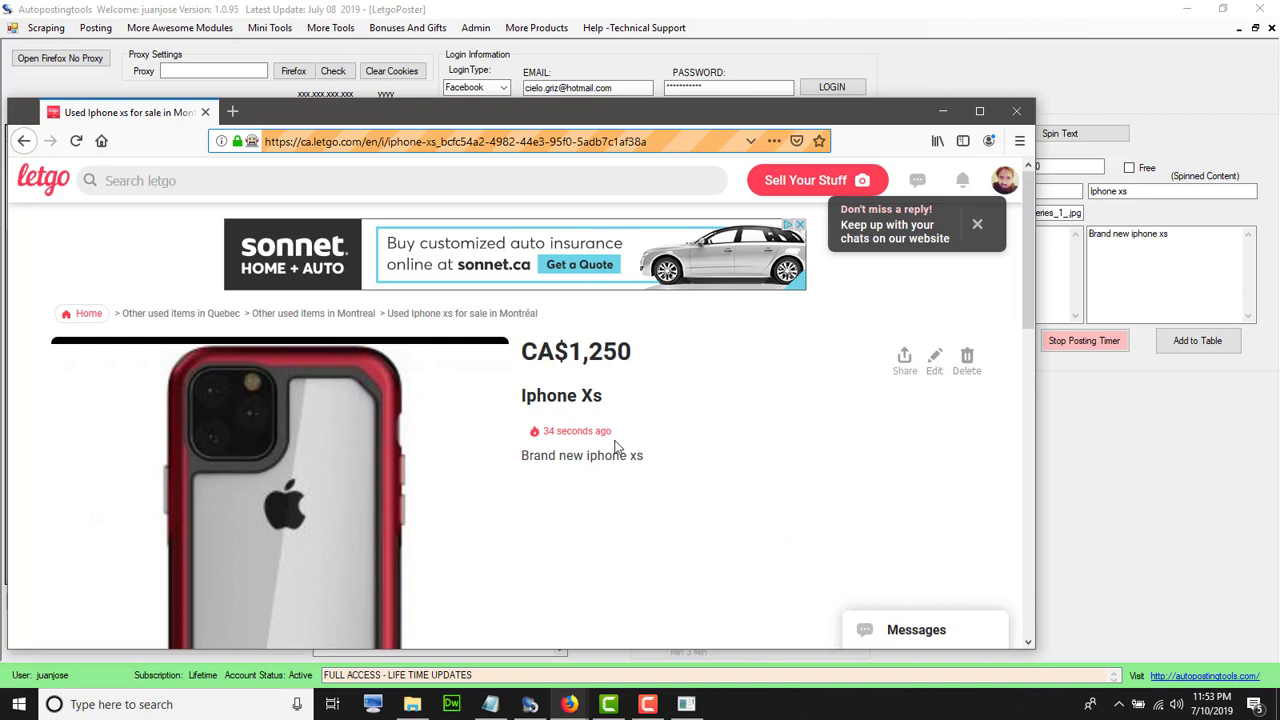
pyautogui.scroll(-3, 615, 445)
pyautogui.scroll(2, 615, 447)
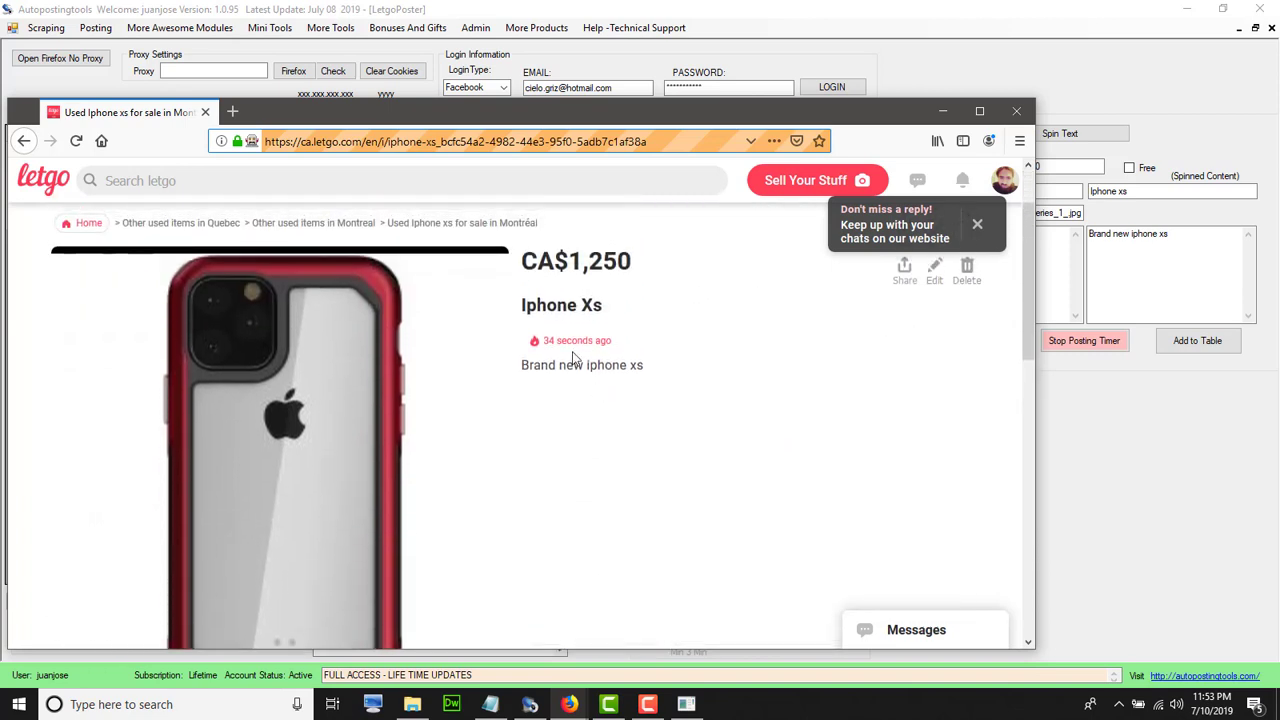
pyautogui.scroll(1, 655, 415)
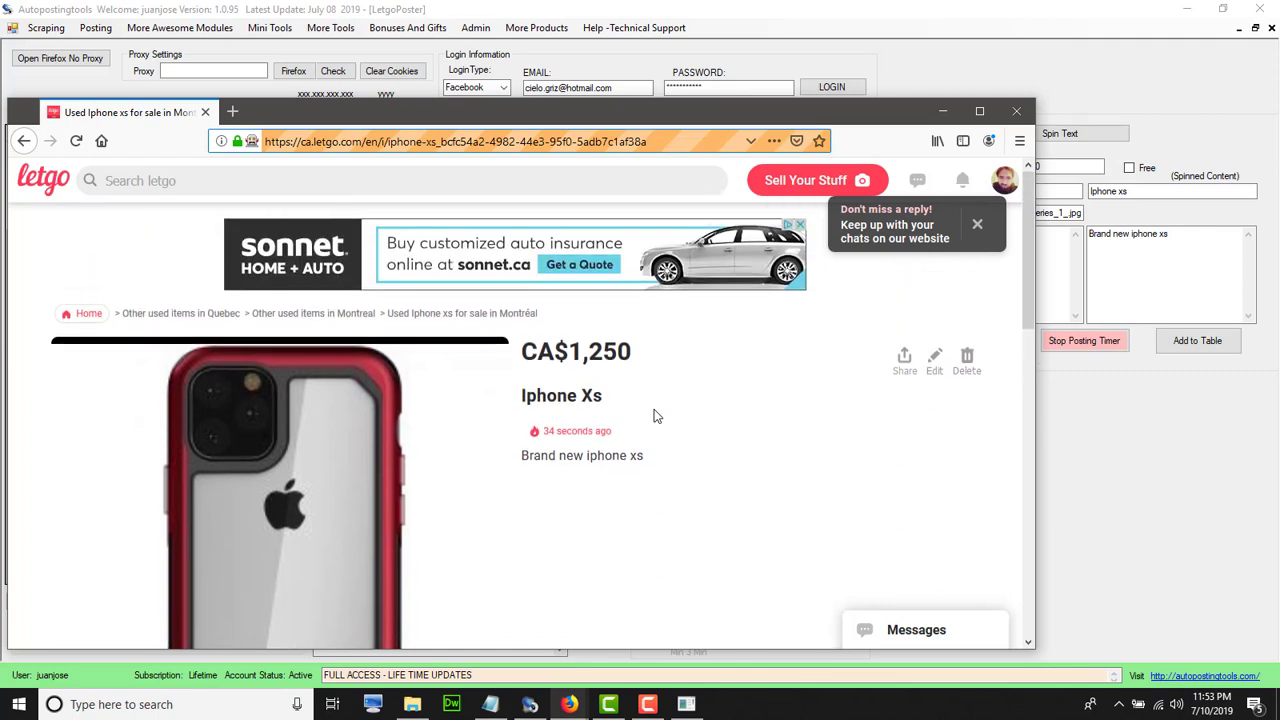
# Step: Delete the posted Iphone xs listing from Letgo and confirm the deletion
pyautogui.click(967, 358)
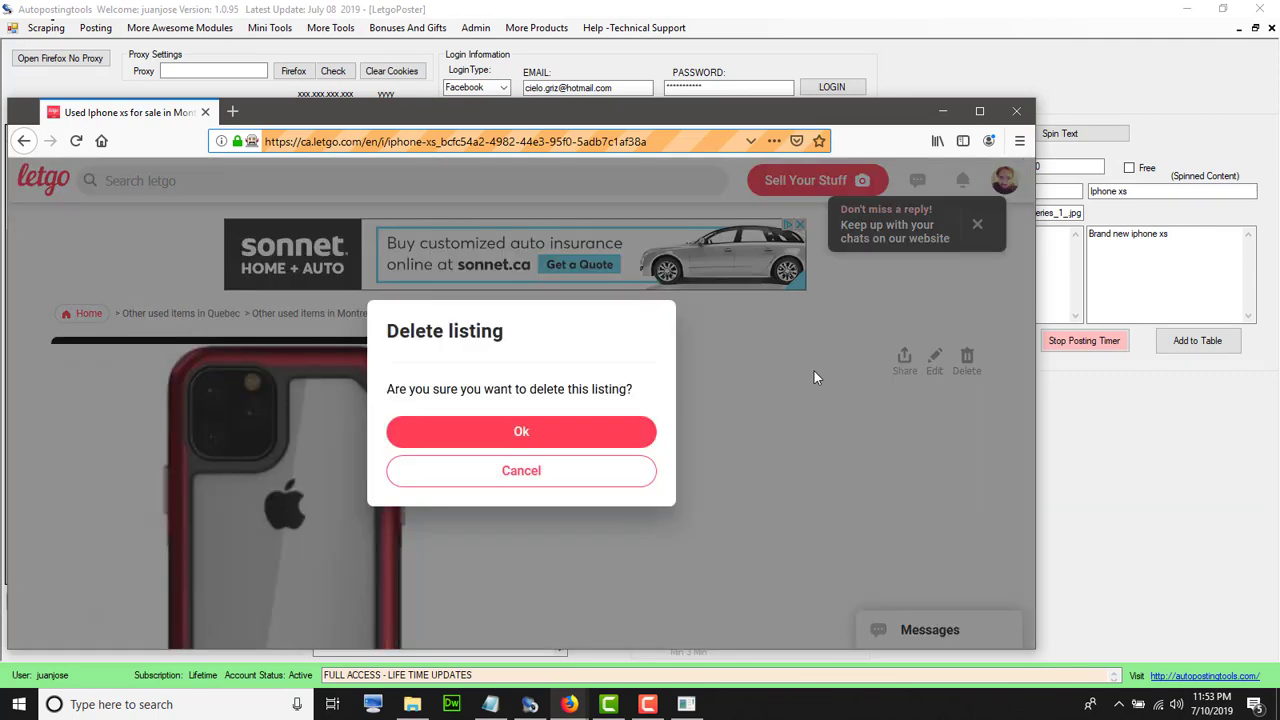
pyautogui.click(554, 432)
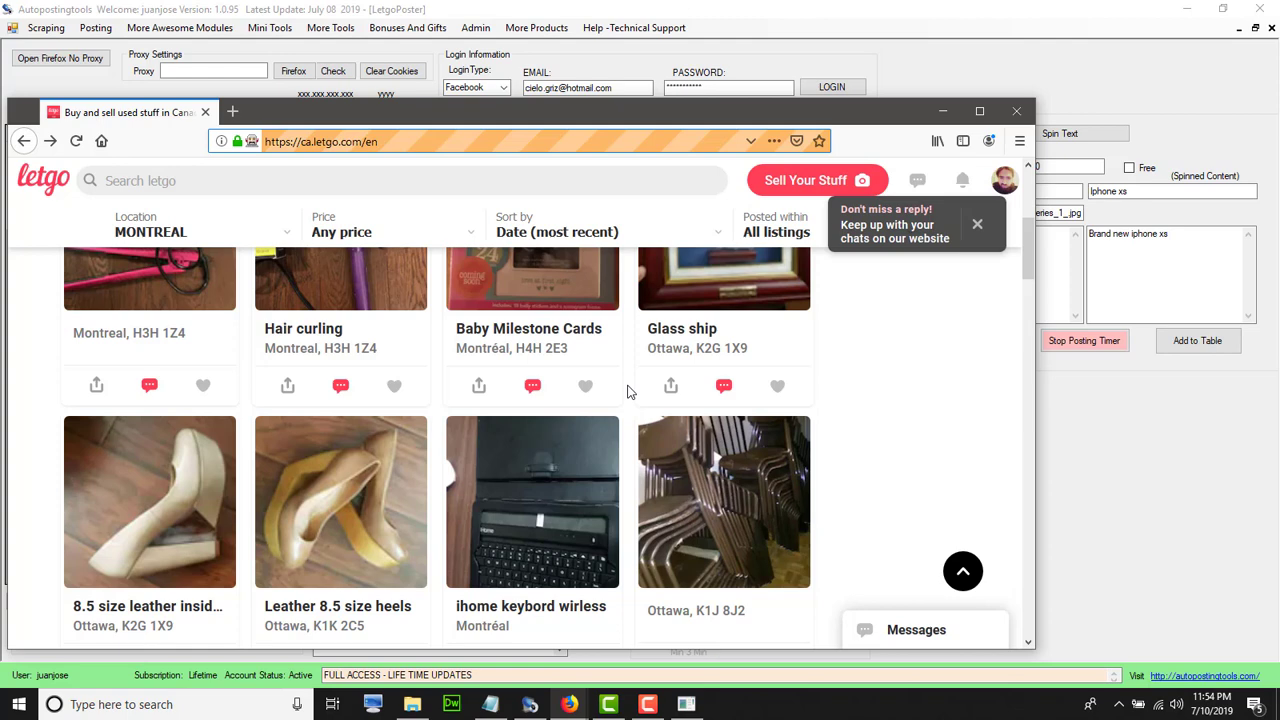
pyautogui.scroll(3, 628, 392)
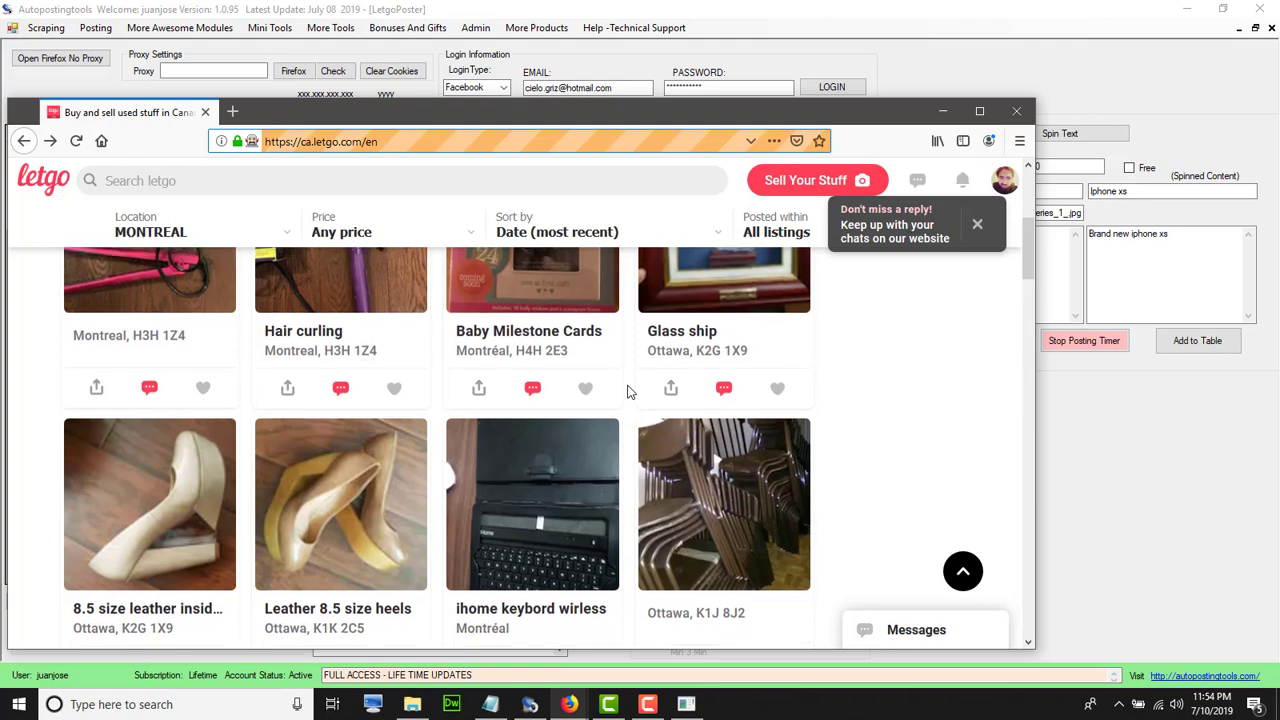